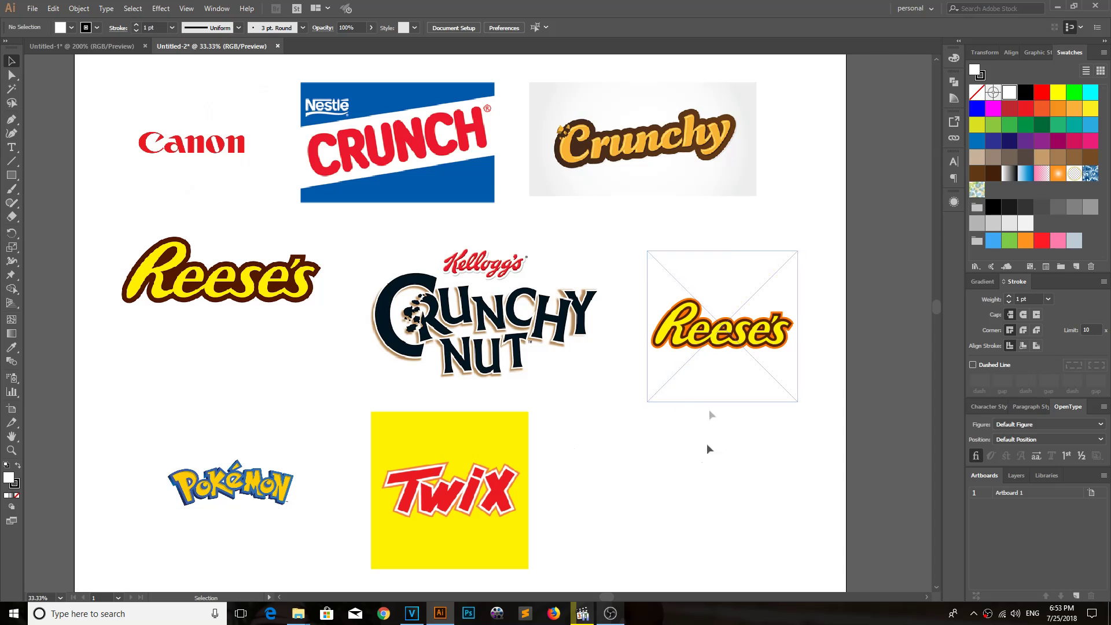
- Browse the Reese's, Canon and Crunch reference logos on the artboard
scroll(733, 370, "up", 5, "alt")
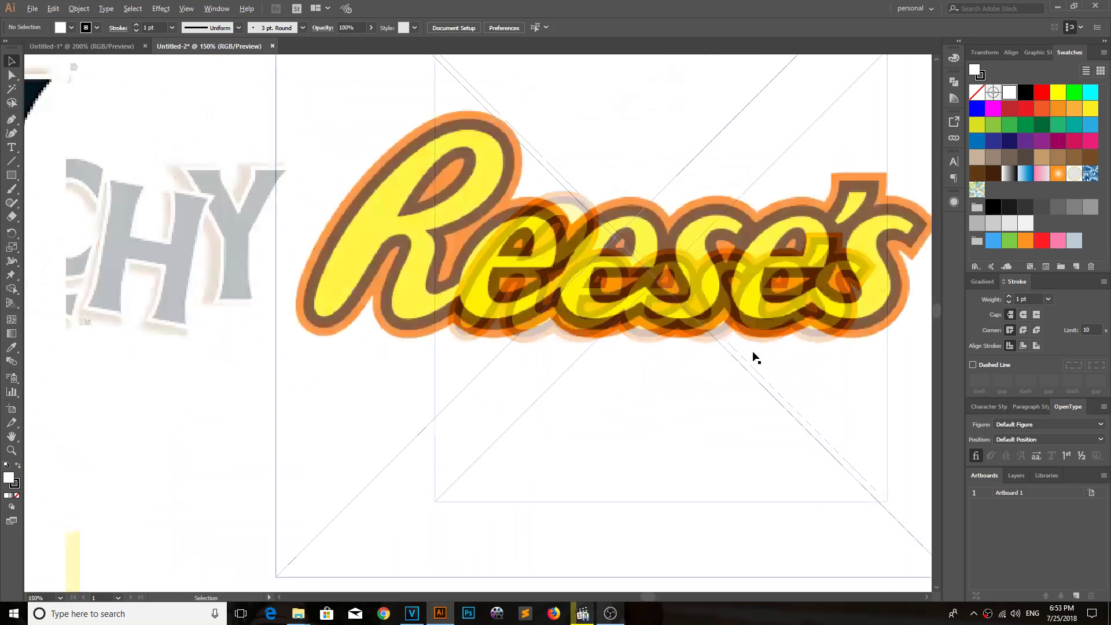
left_click(585, 247)
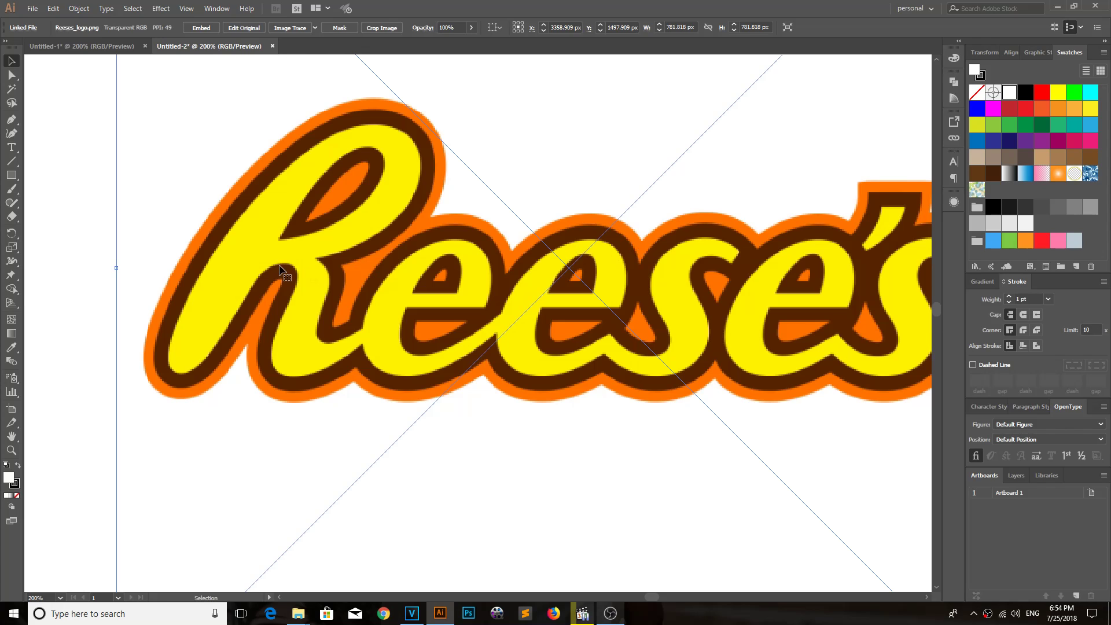
scroll(282, 271, "down", 4, "alt")
scroll(179, 367, "down", 1, "alt")
left_click(234, 370)
key("space")
mouse_move(221, 336)
left_mouse_down()
mouse_move(705, 442)
mouse_move(688, 397)
left_mouse_up()
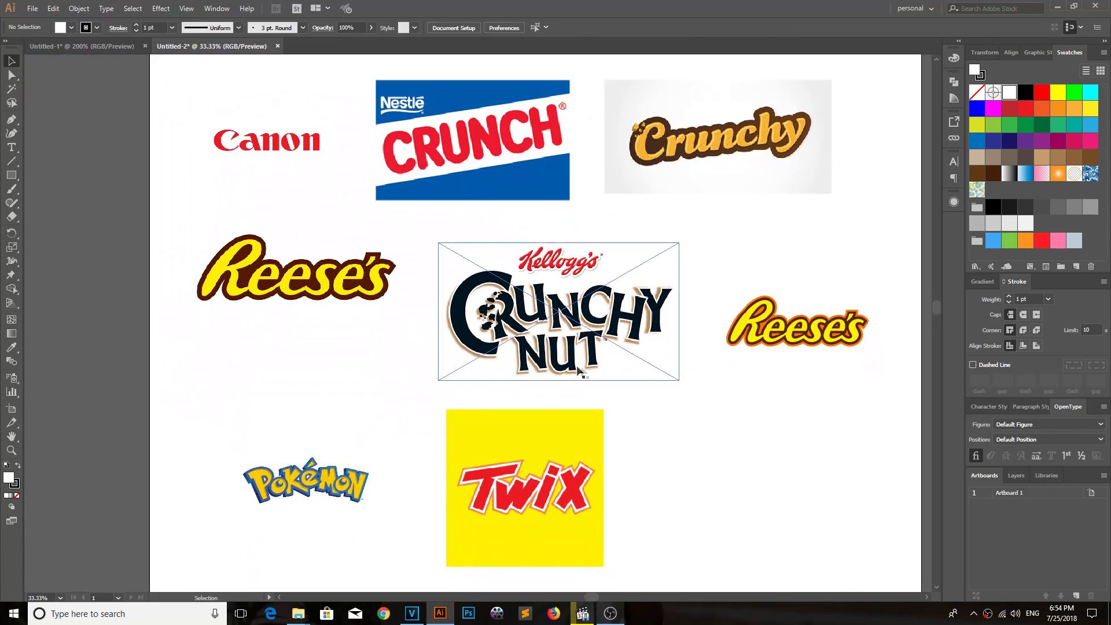
key("ctrl+1")
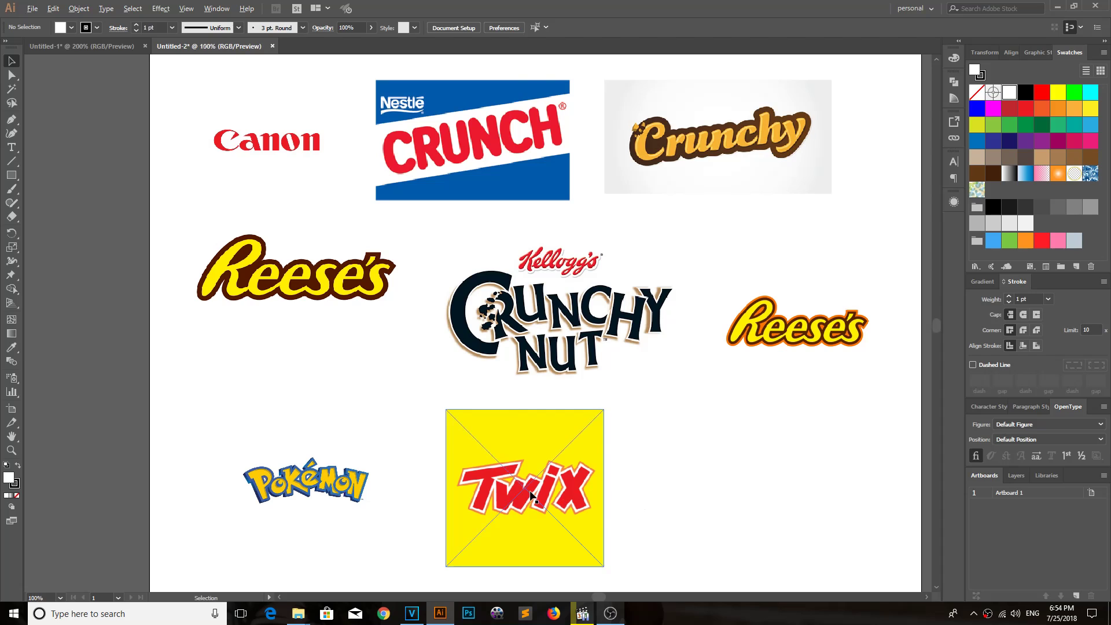
scroll(531, 496, "up", 1, "alt")
scroll(528, 449, "up", 3)
scroll(533, 402, "up", 5)
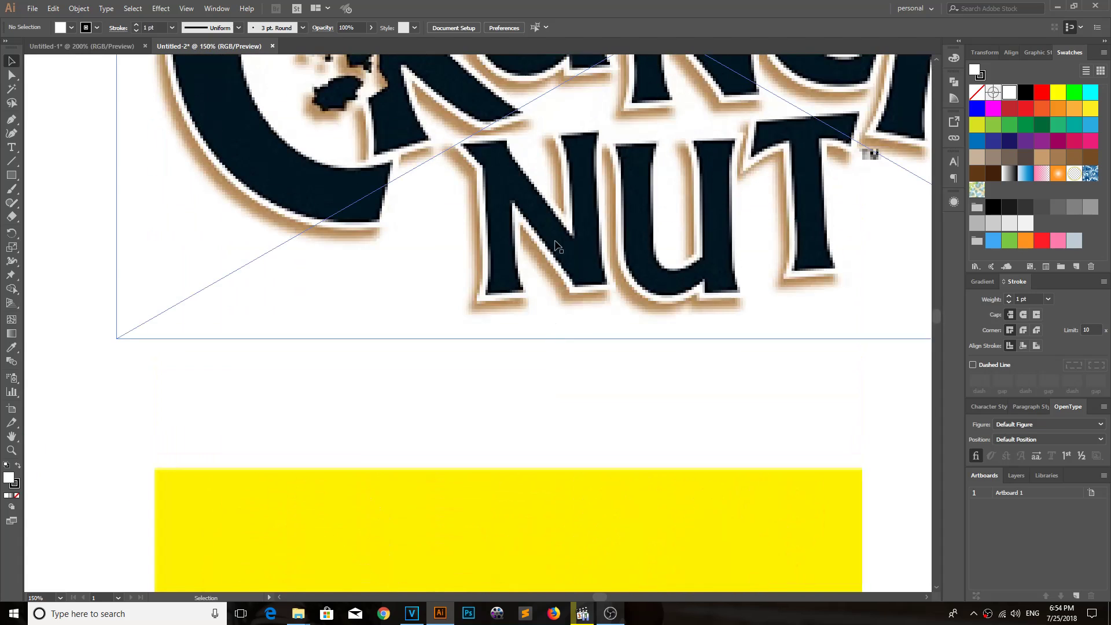
scroll(556, 246, "down", 4, "alt")
scroll(557, 247, "up", 2, "alt")
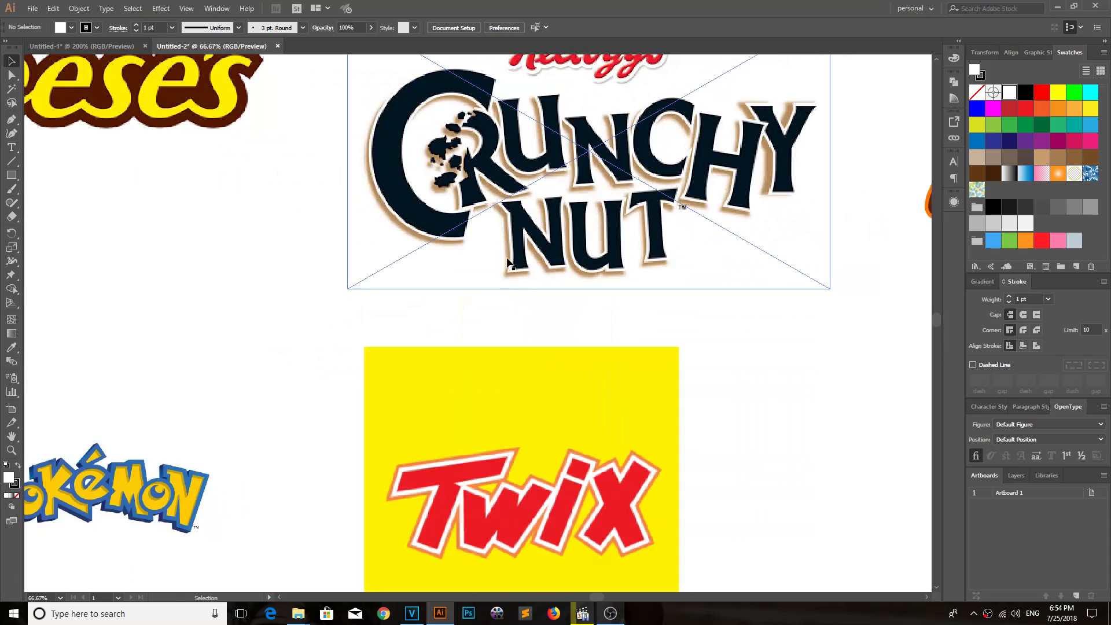
scroll(289, 389, "left", 5)
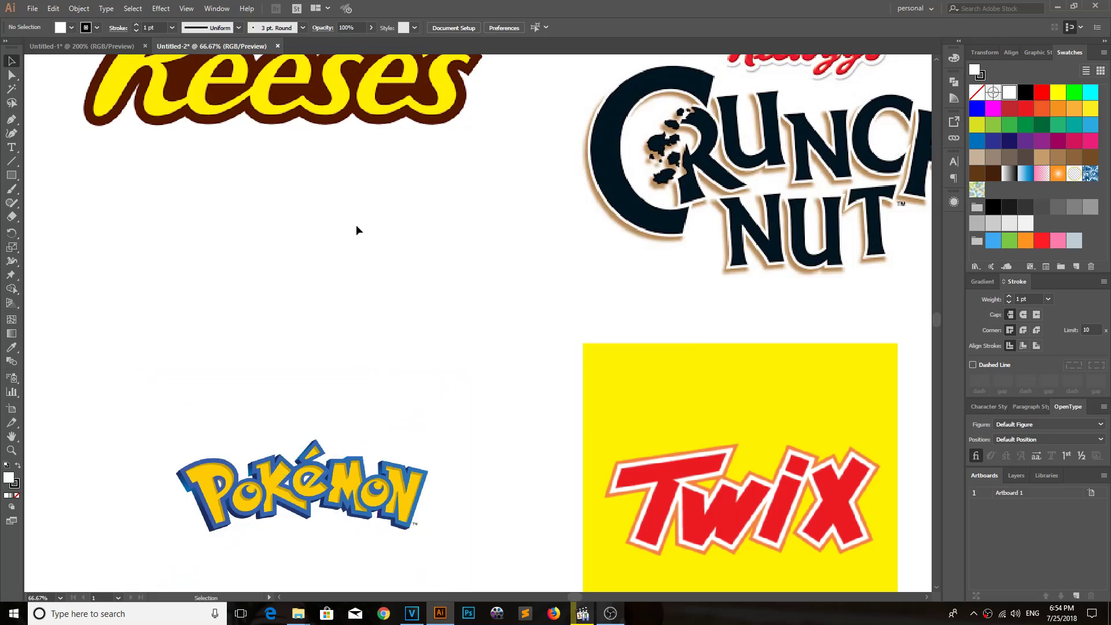
left_click_drag(375, 169, 347, 489)
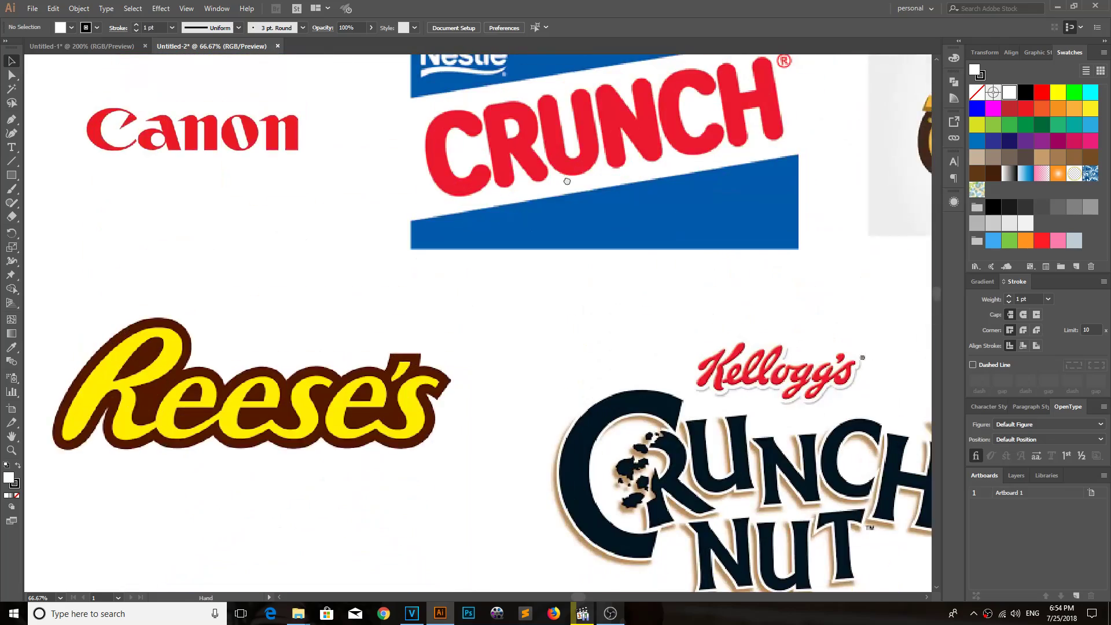
scroll(567, 181, "down", 1)
scroll(293, 290, "down", 2)
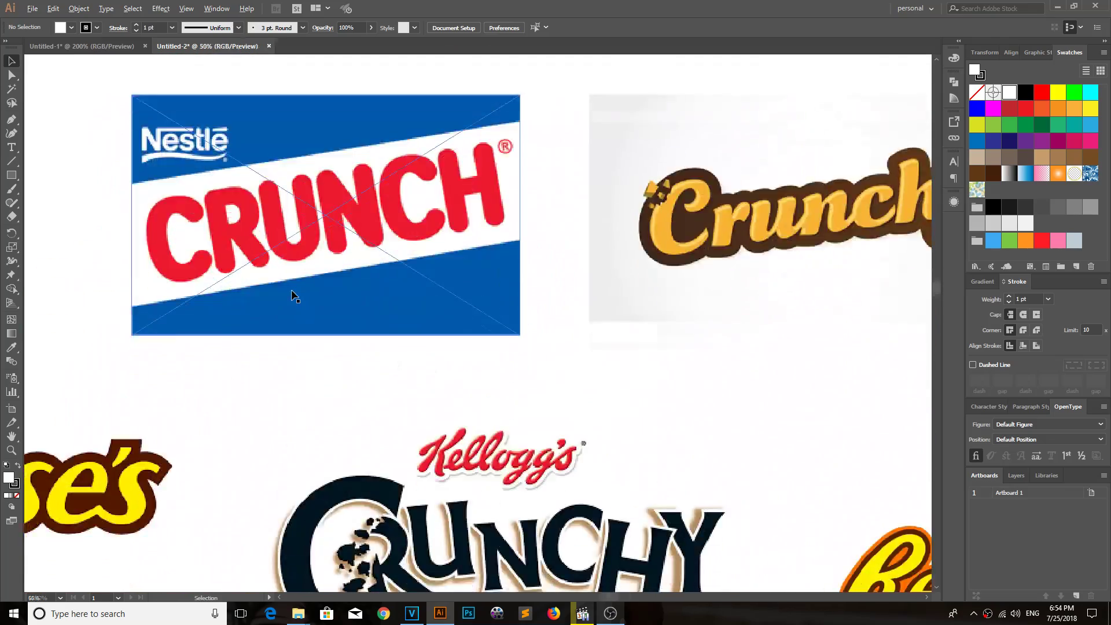
scroll(294, 296, "down", 2)
left_click_drag(393, 383, 532, 383)
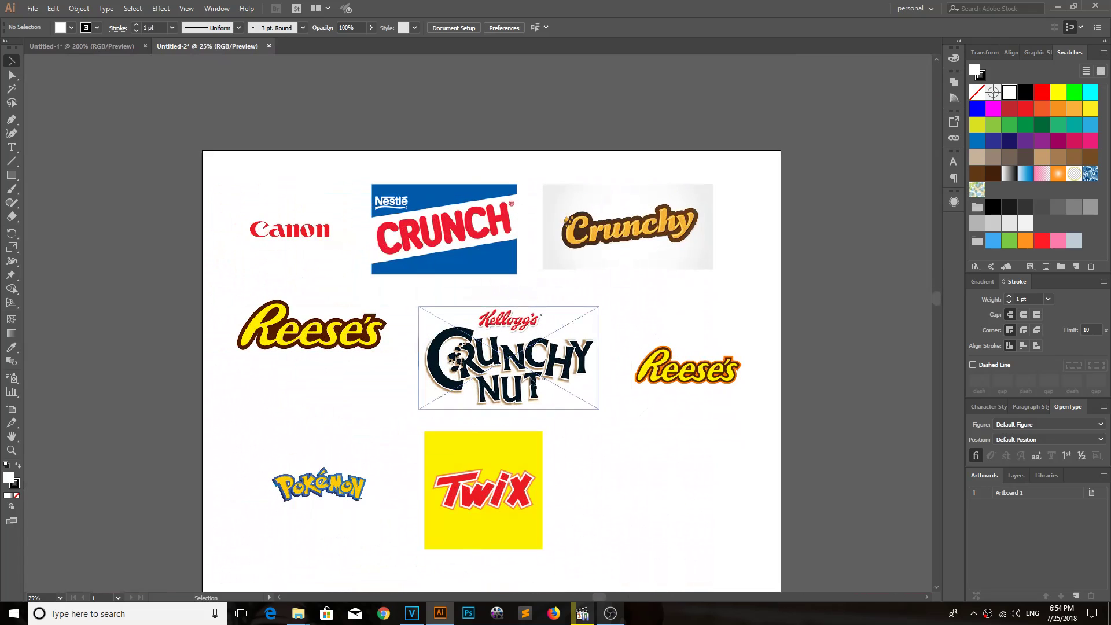
scroll(603, 472, "up", 1)
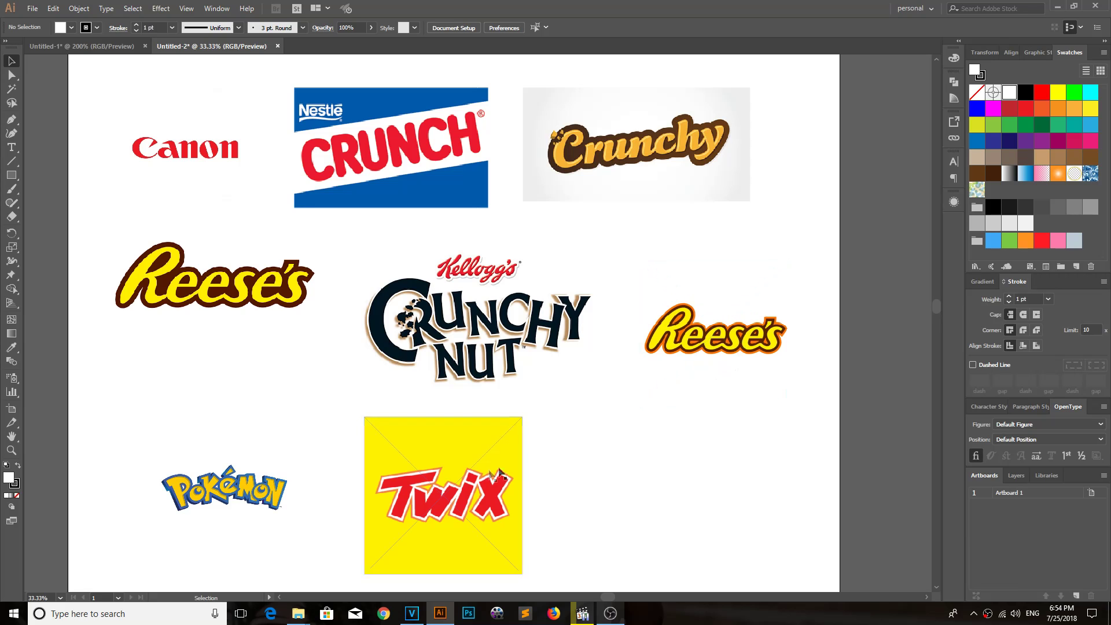
scroll(457, 509, "up", 5)
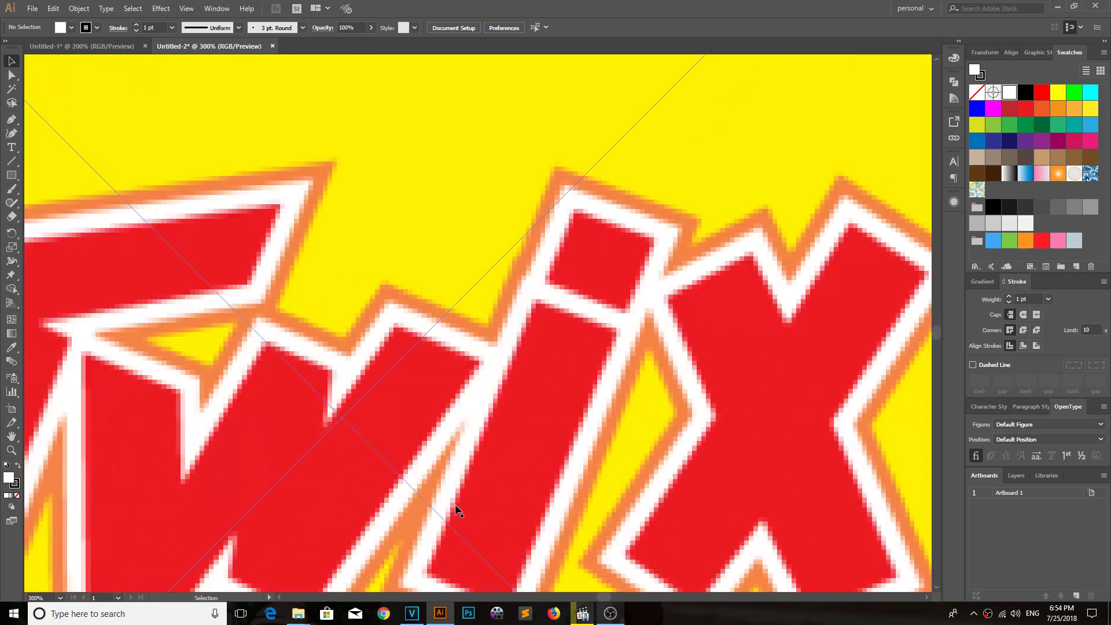
scroll(454, 506, "down", 4)
scroll(470, 496, "down", 2)
scroll(720, 318, "up", 5)
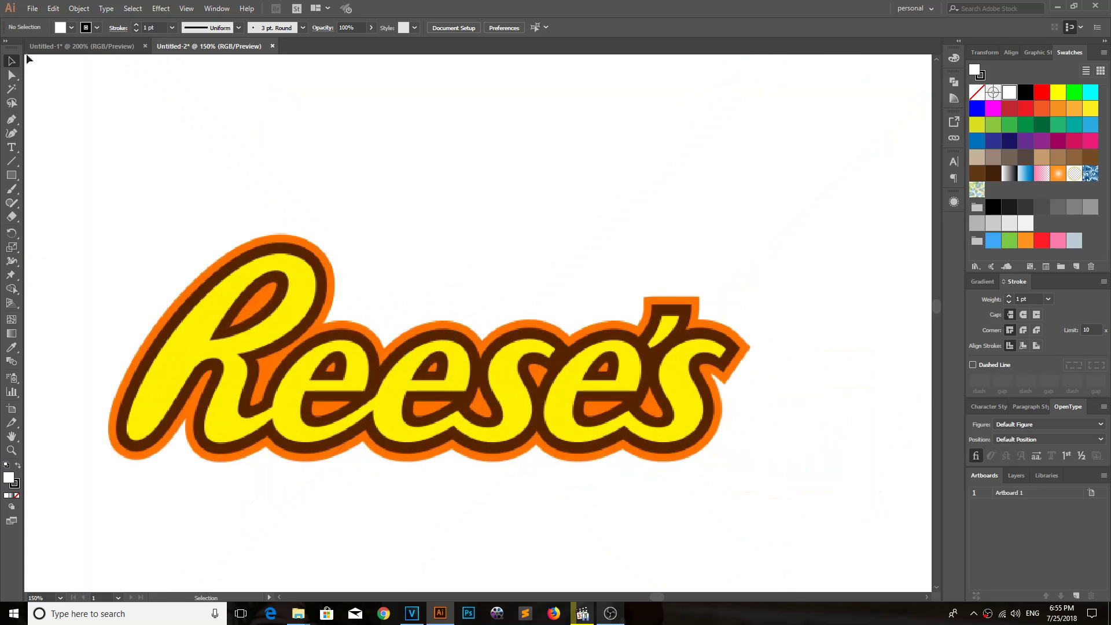
- In Untitled-1, draw a large red rectangle with a black stroke across the artboard
left_click(58, 47)
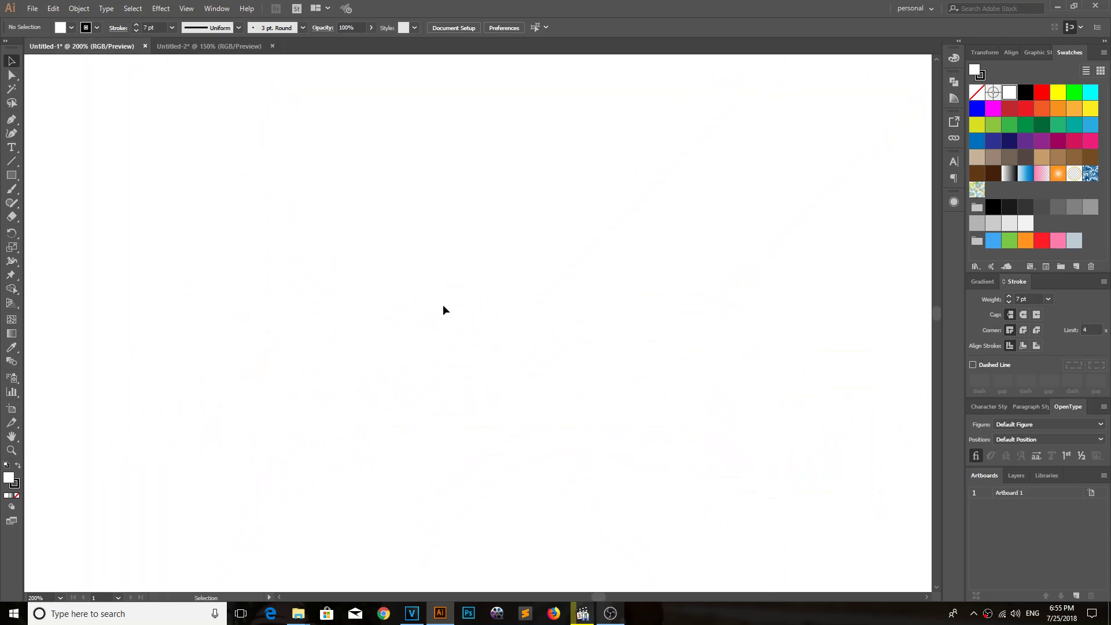
key("ctrl+1")
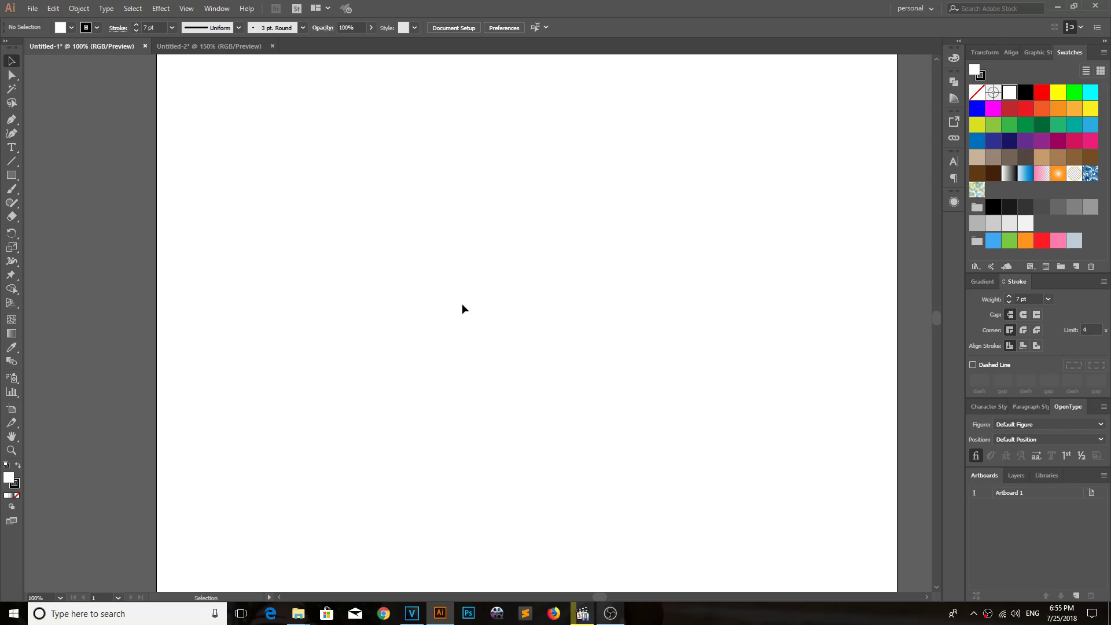
left_click(13, 175)
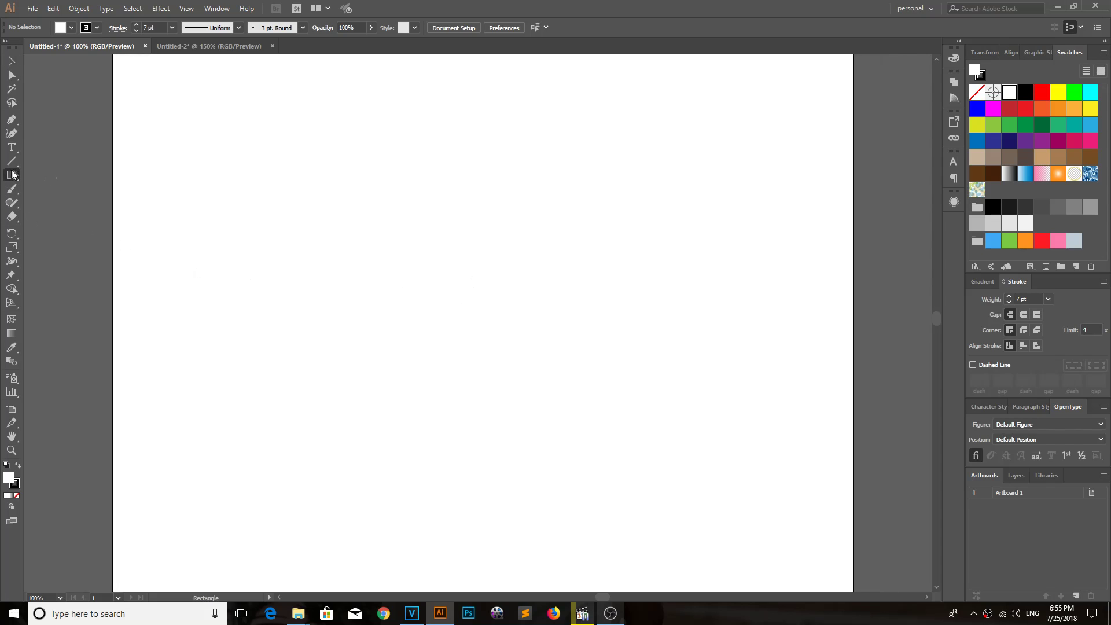
left_click_drag(193, 160, 756, 474)
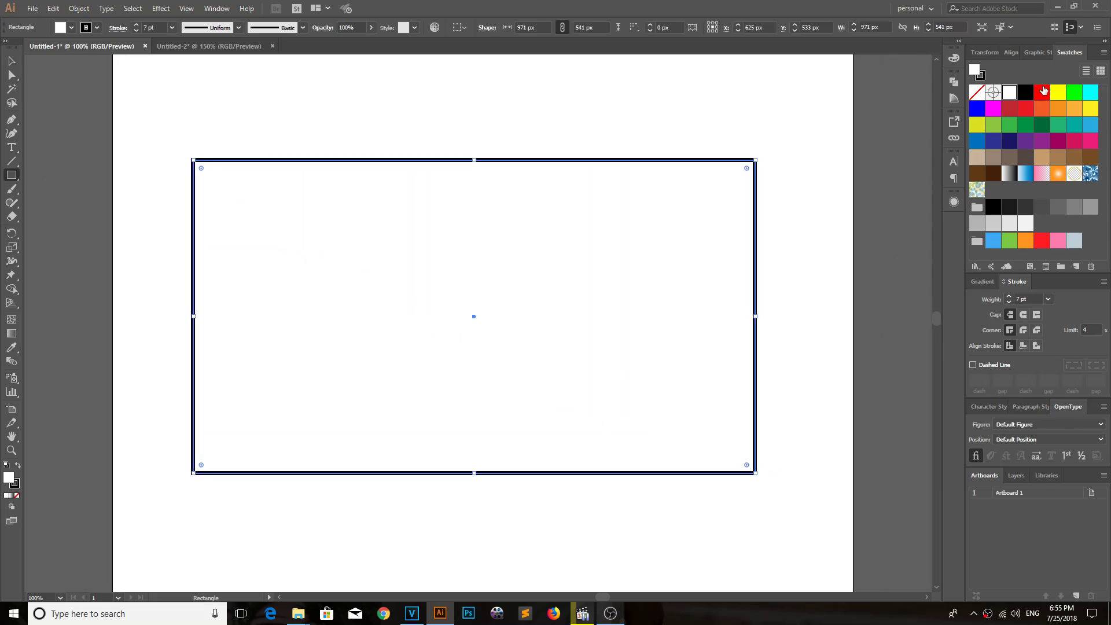
left_click(1042, 91)
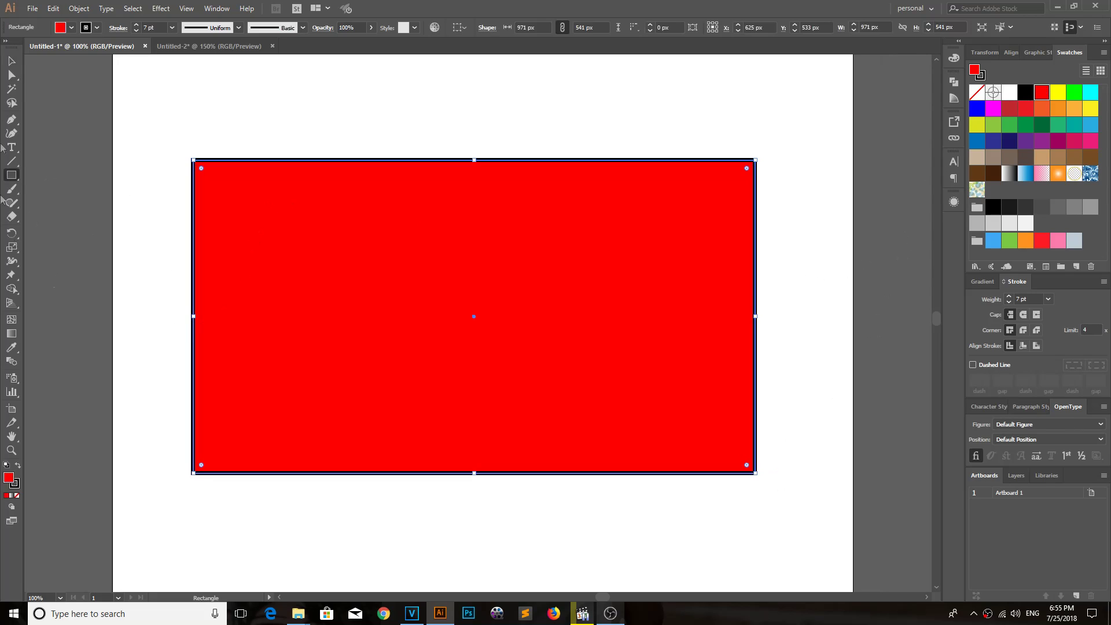
left_click(11, 61)
left_click(307, 108)
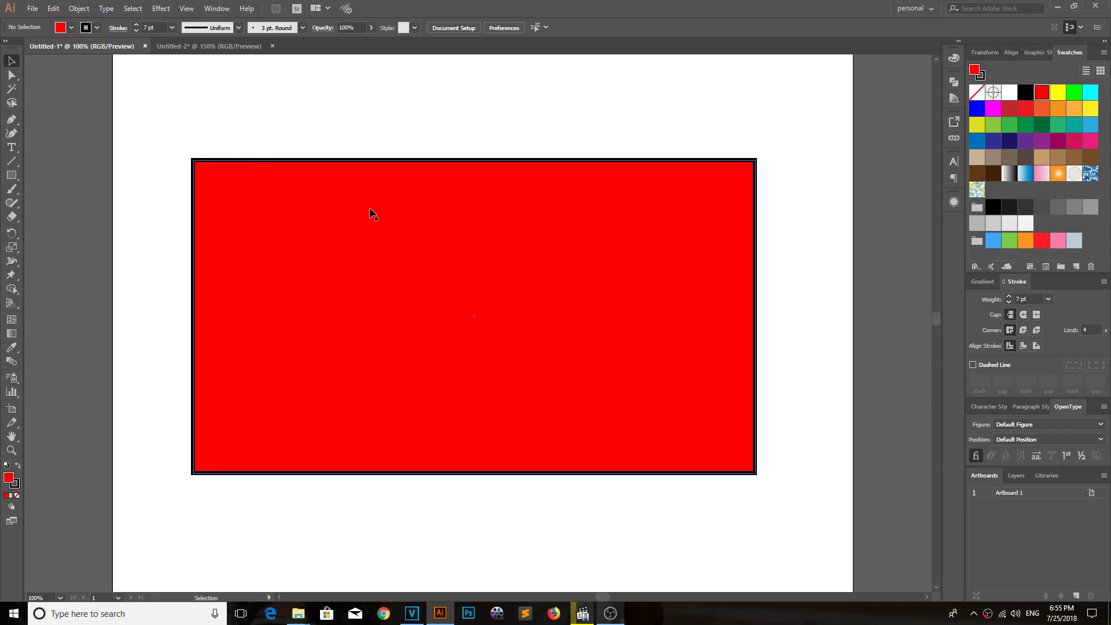
left_click(11, 147)
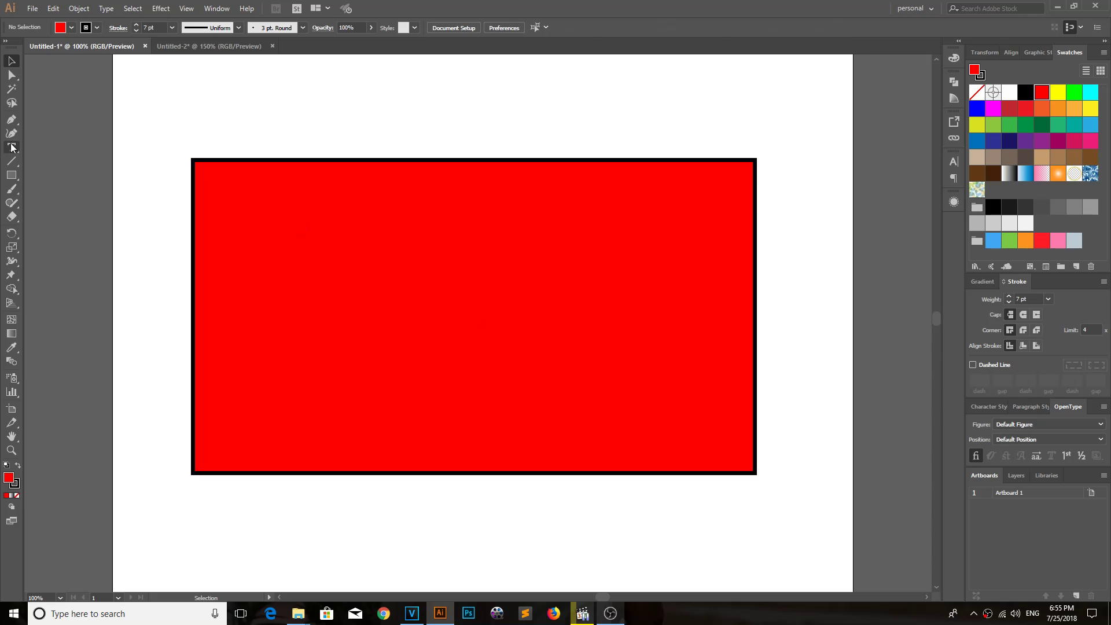
- Type 'Logo' as a text object inside the red rectangle
left_click(314, 300)
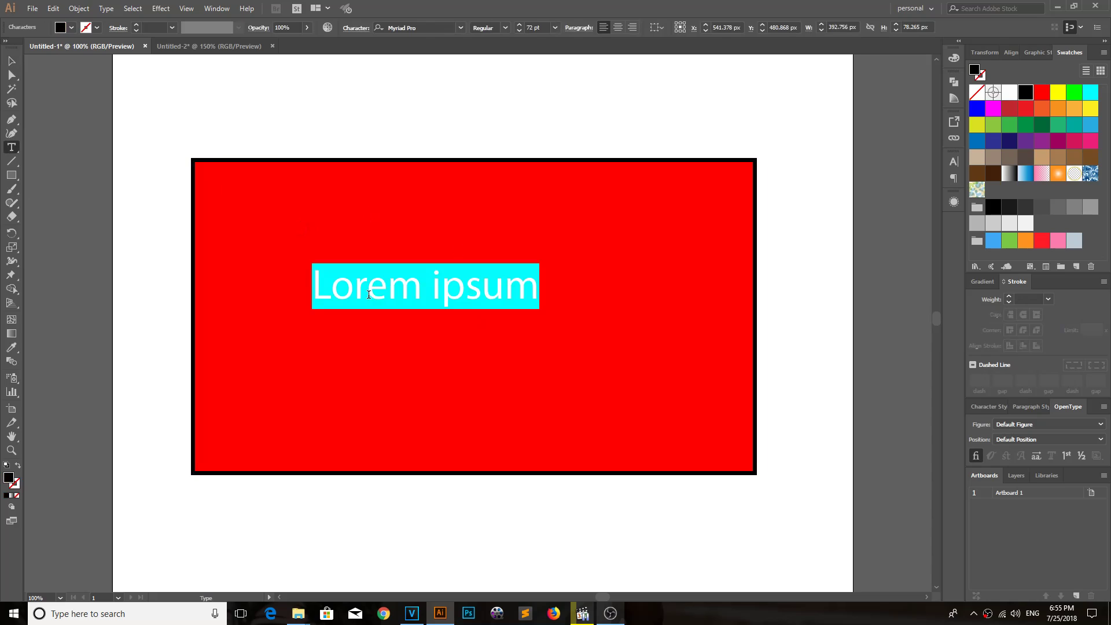
type("Logo")
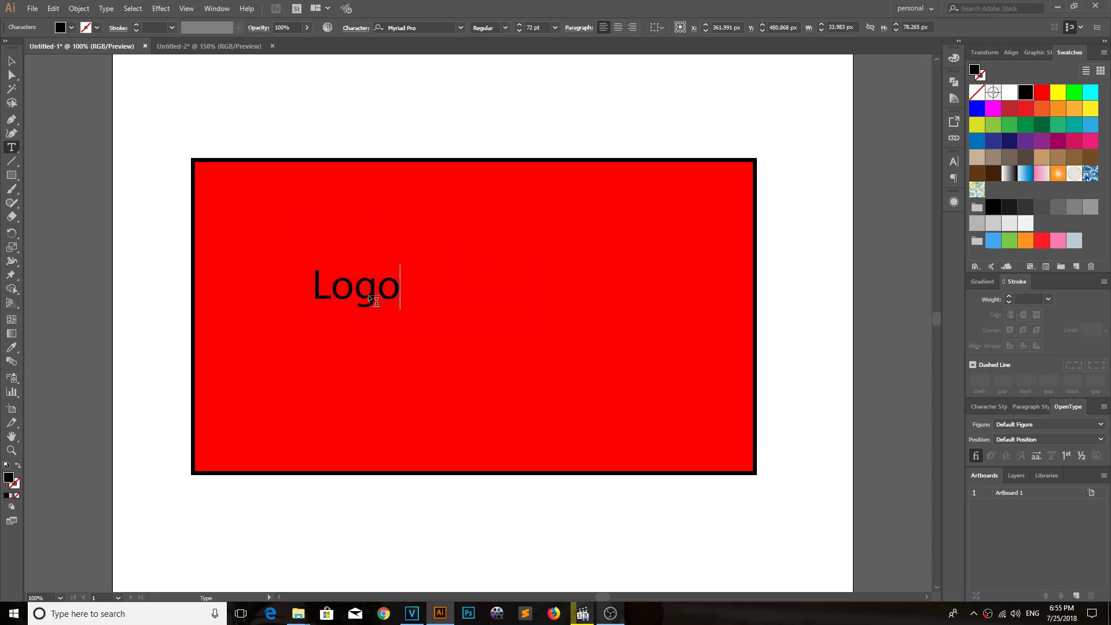
left_click(11, 60)
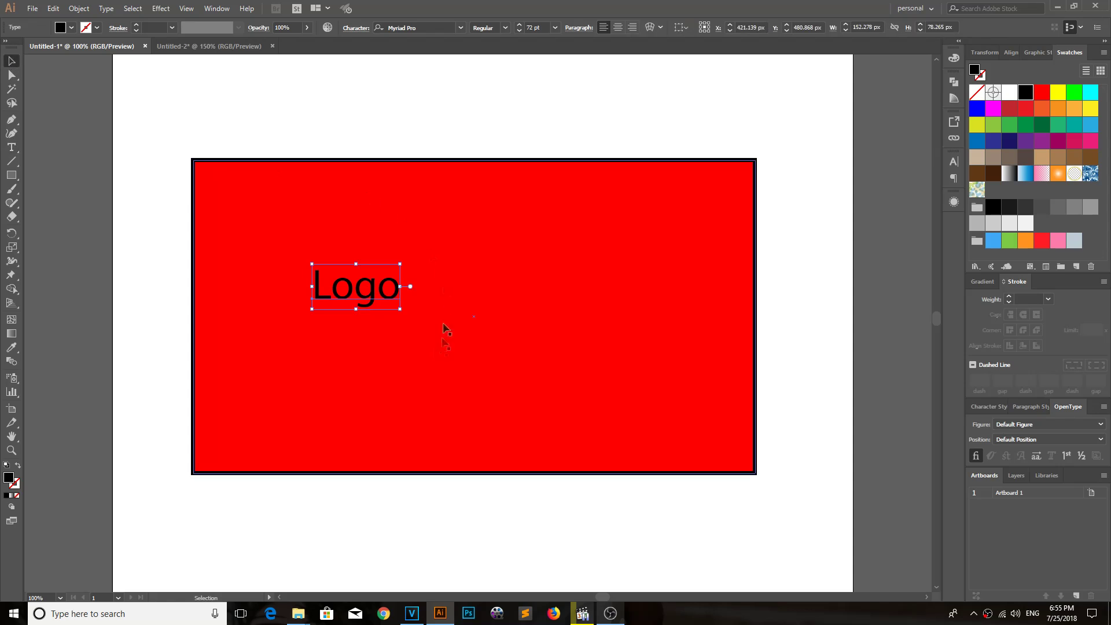
- Scale the Logo text up to about 322 pt and position it across the rectangle
left_click_drag(400, 312, 628, 426)
left_click_drag(517, 358, 496, 304)
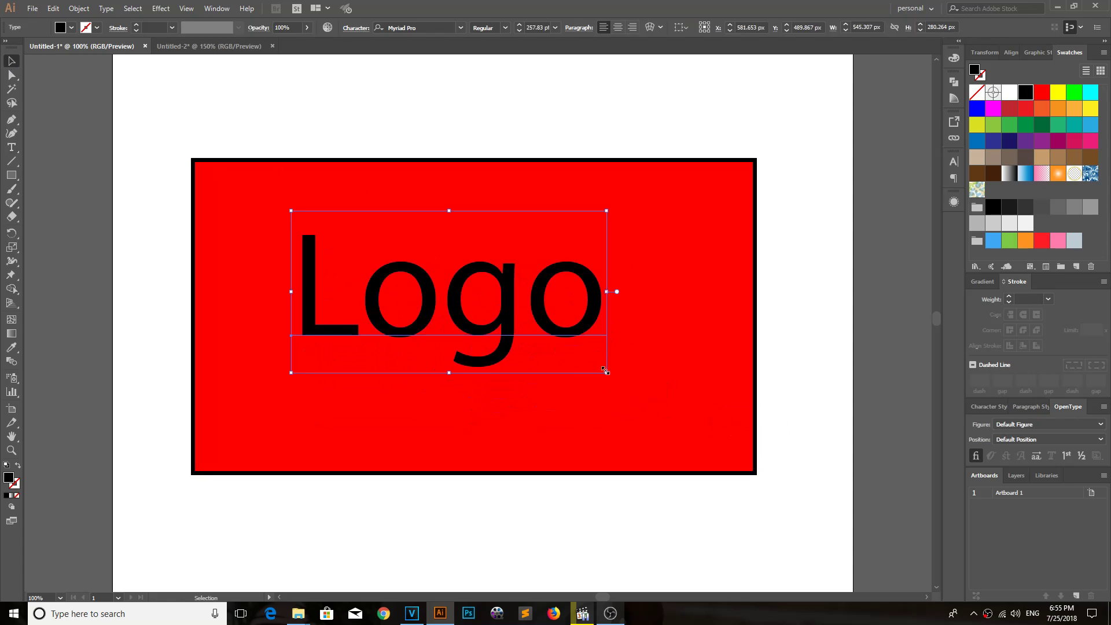
left_click_drag(606, 371, 685, 414)
mouse_move(563, 352)
left_mouse_down()
mouse_move(512, 340)
mouse_move(517, 351)
left_mouse_up()
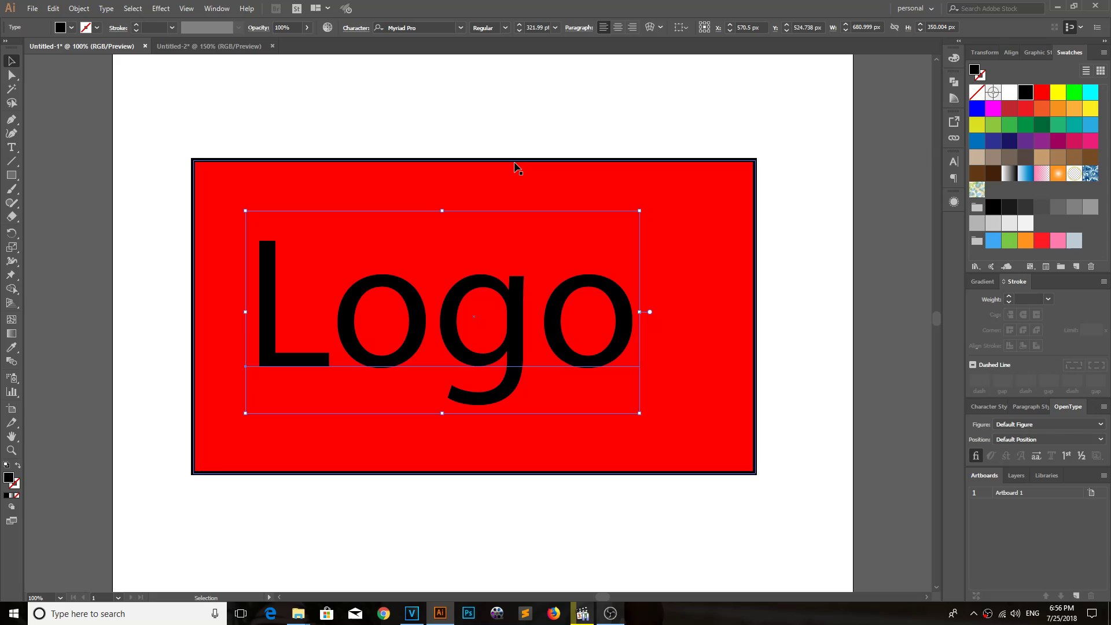
left_click(518, 124)
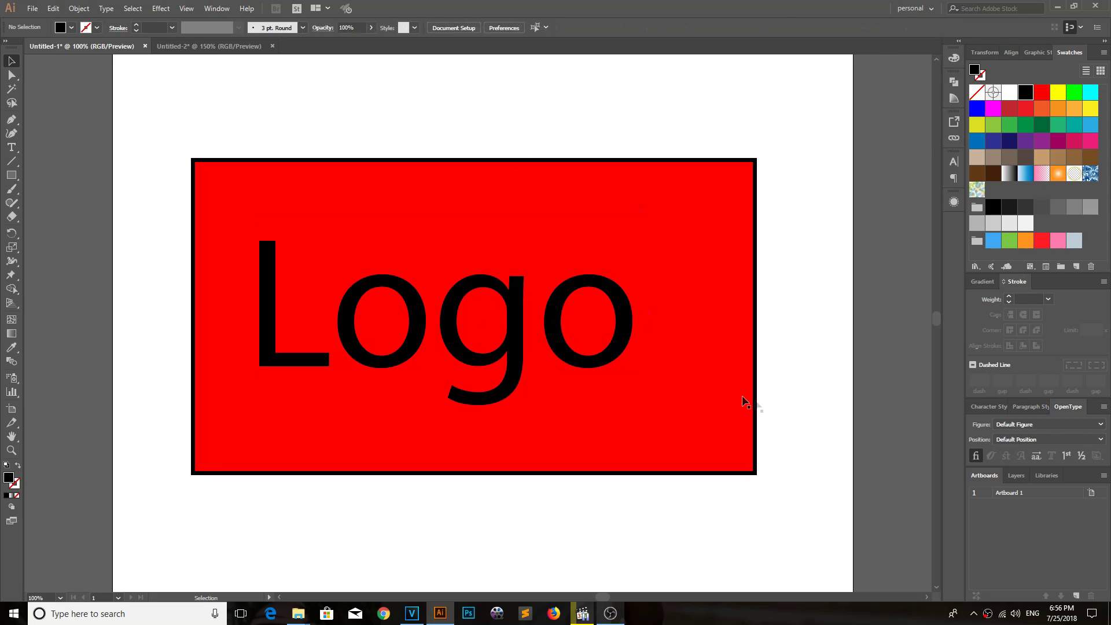
- Nudge the Logo text about 51 px left, undoing an accidental rectangle move
left_click(757, 166)
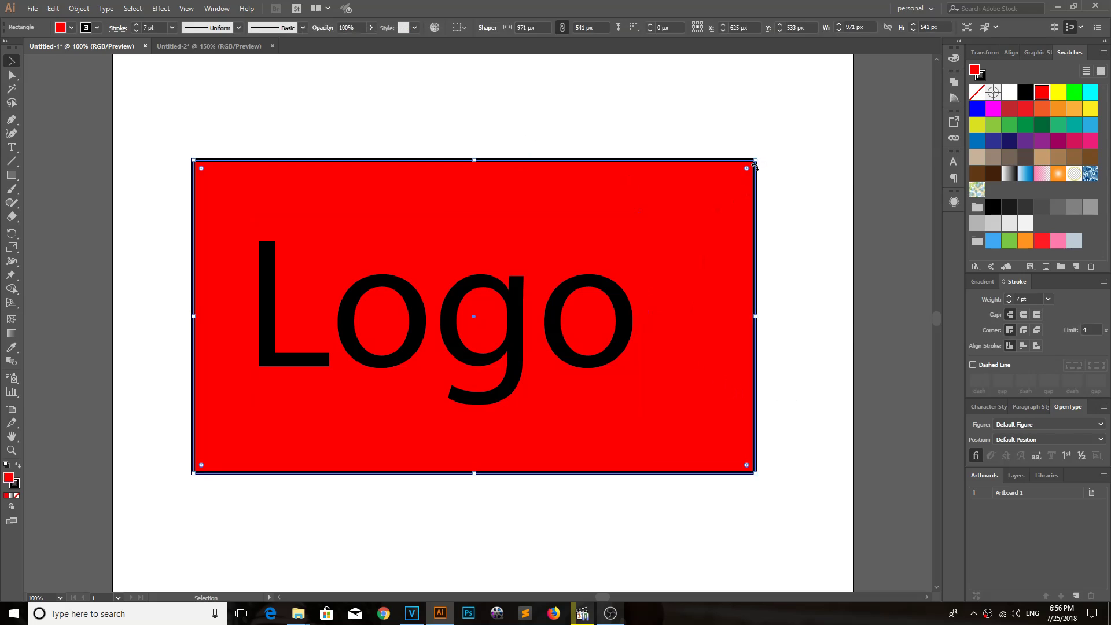
left_click_drag(509, 333, 528, 332)
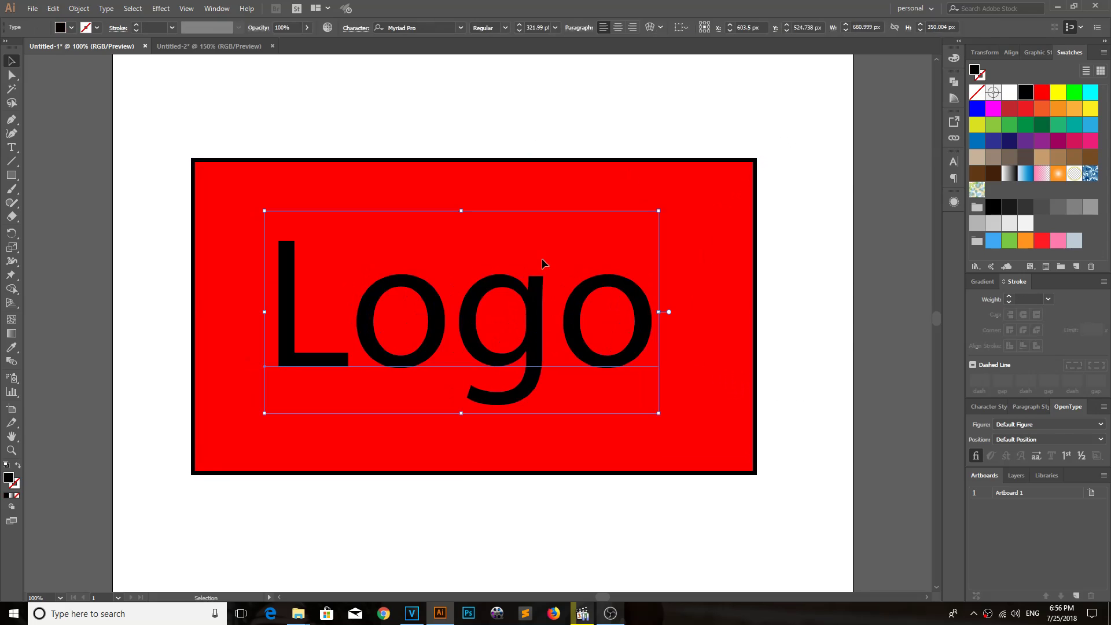
left_click_drag(542, 264, 570, 265)
left_click_drag(586, 204, 611, 206)
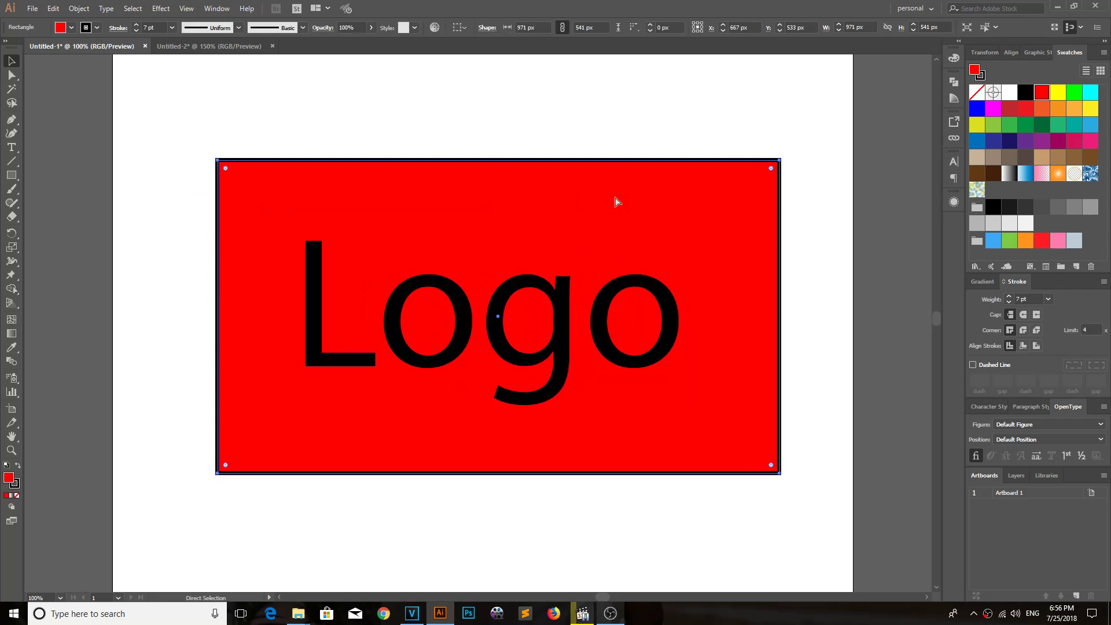
key("ctrl+z")
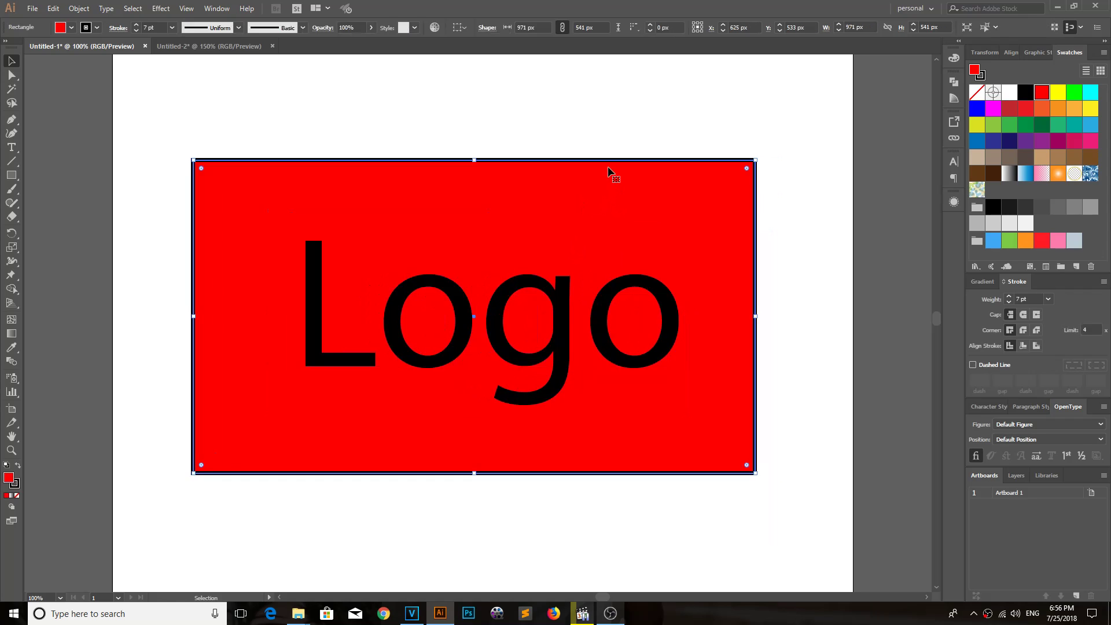
key("a")
key("ctrl+shift+a")
key("v")
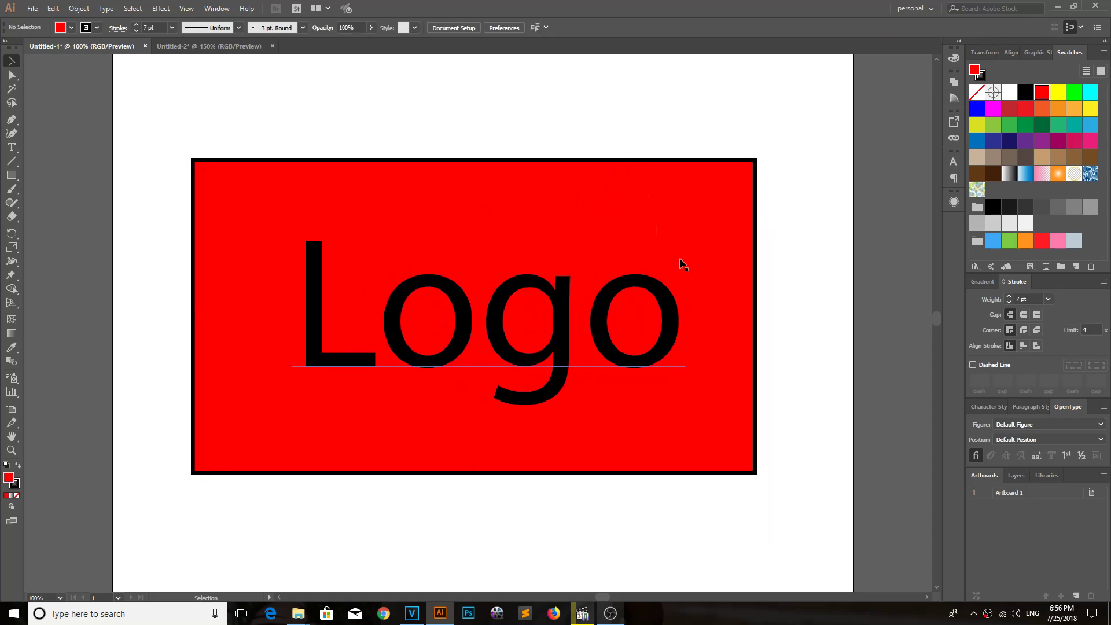
left_click_drag(562, 324, 532, 324)
key("ctrl+shift+a")
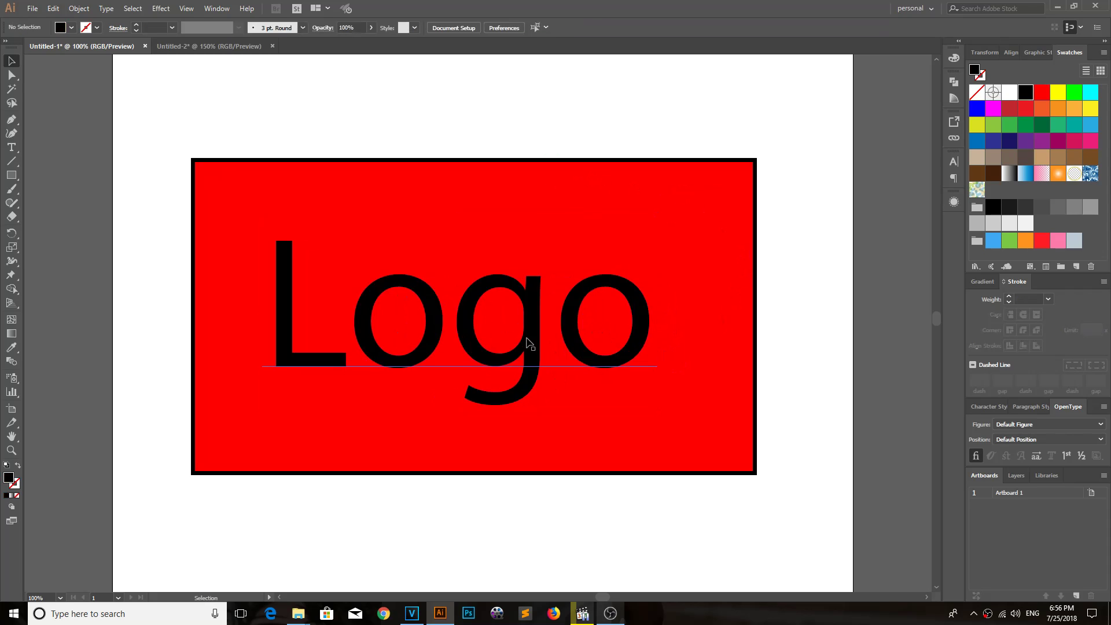
left_click(531, 342)
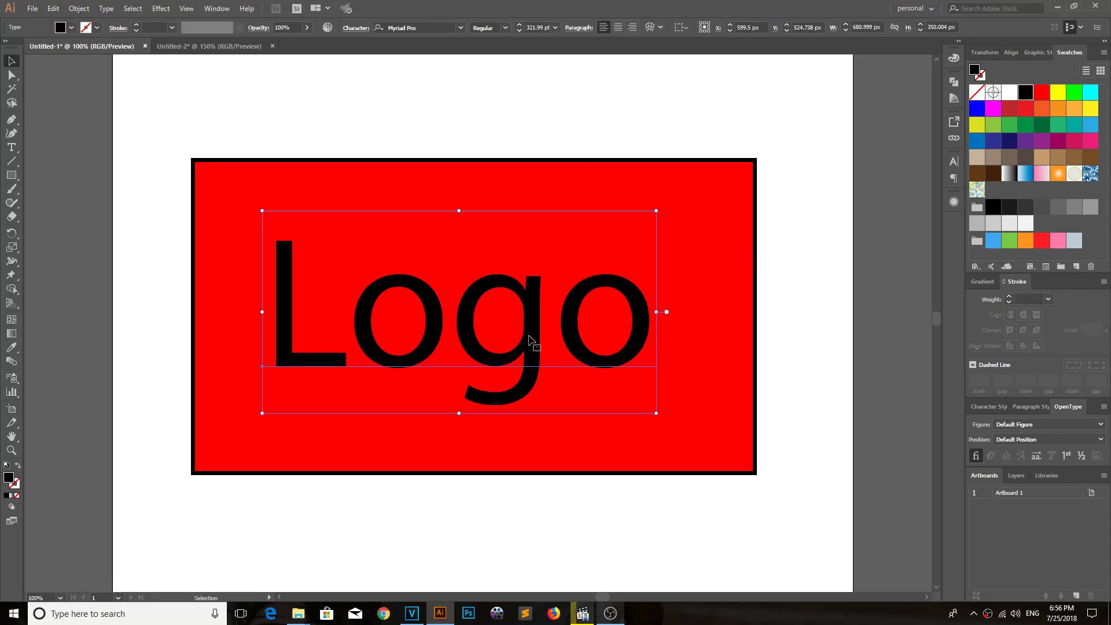
- Give the Logo text a 16 pt yellow stroke, then view the Reese's reference in Untitled-2
left_click(97, 28)
left_click(48, 48)
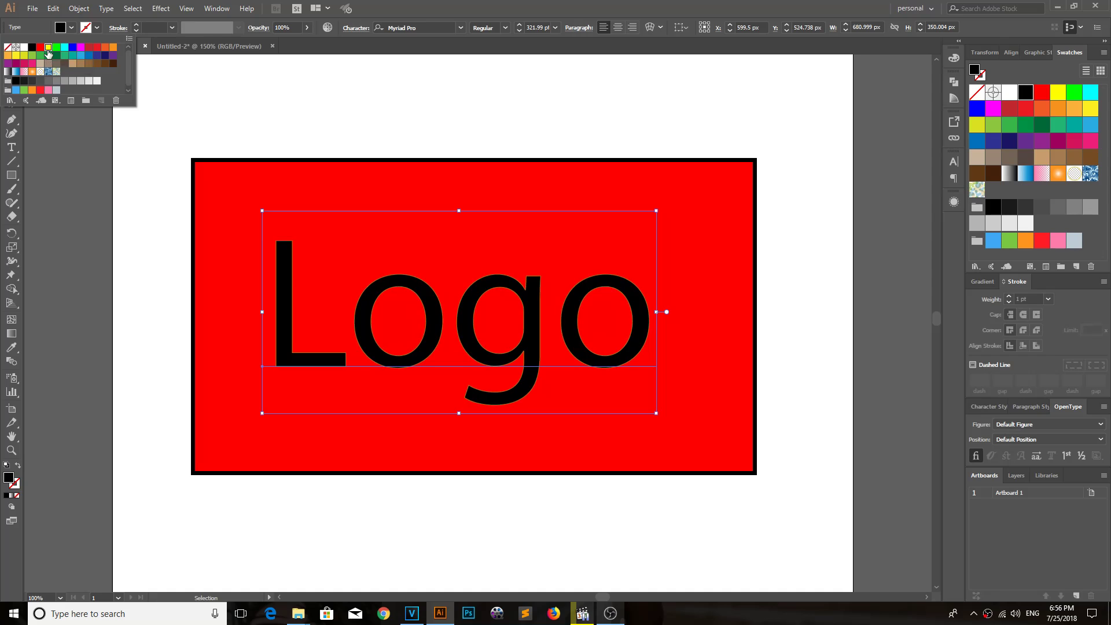
left_click(172, 28)
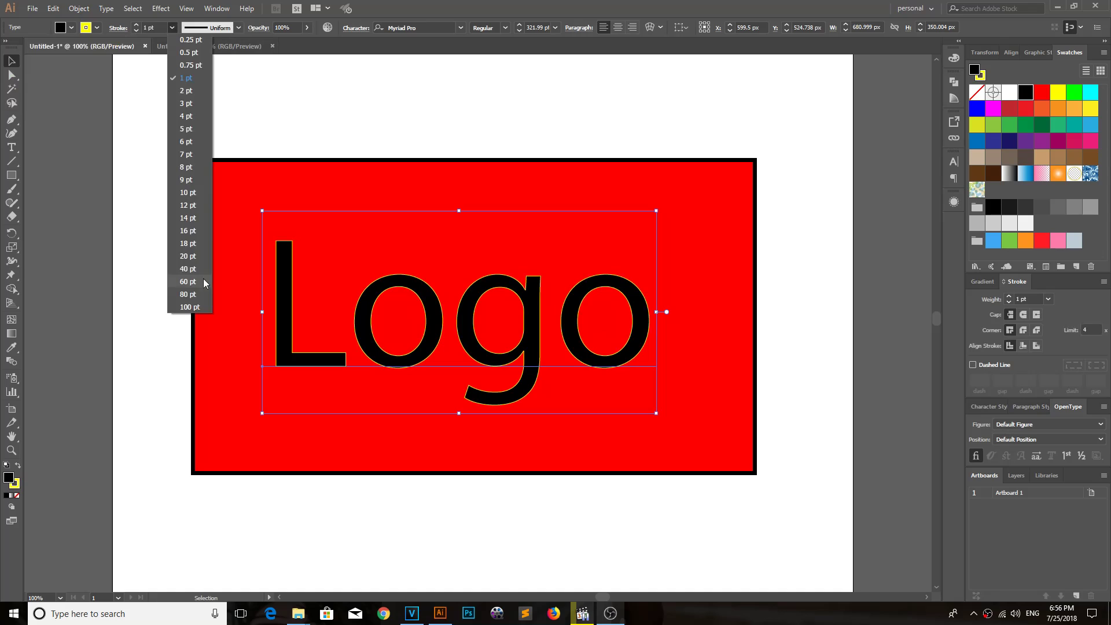
left_click(195, 231)
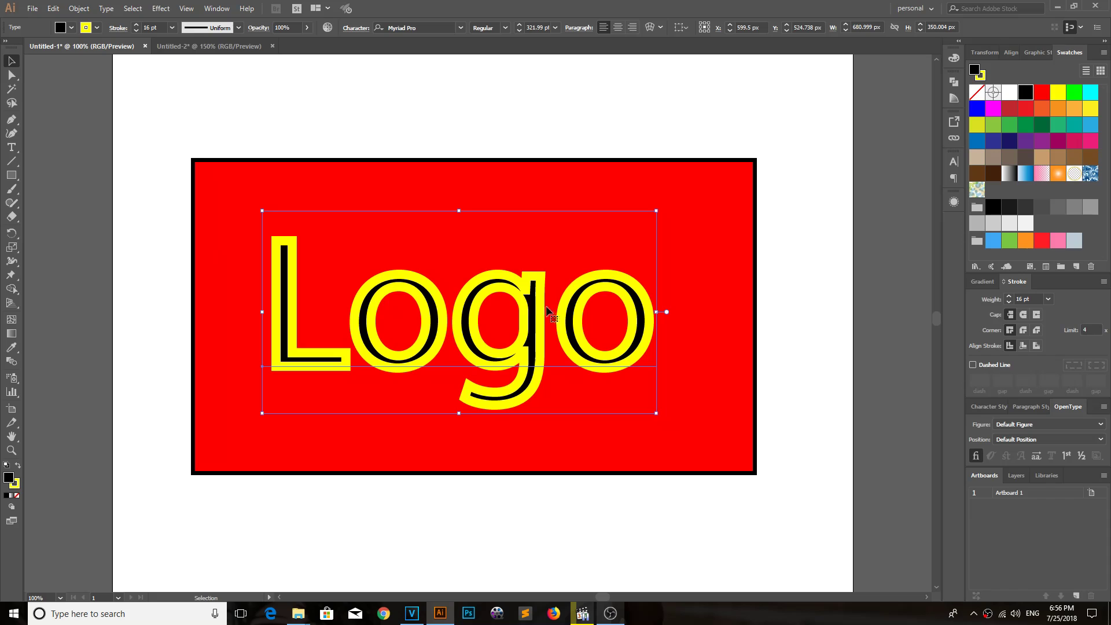
left_click(223, 46)
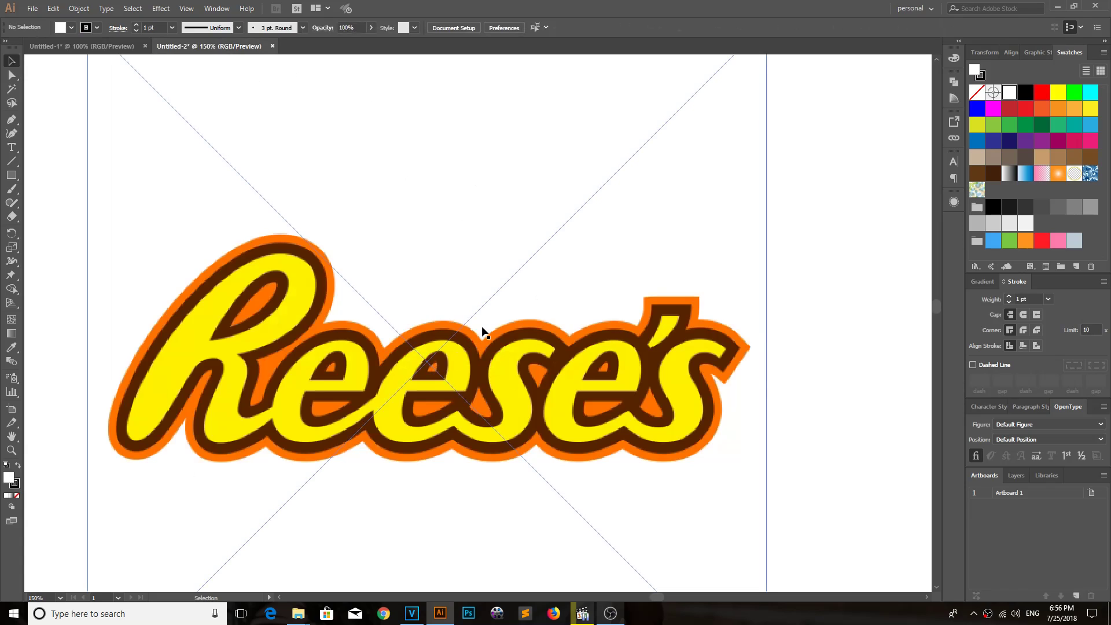
- Back in Untitled-1, set the Logo text's stroke colour to None
left_click(92, 47)
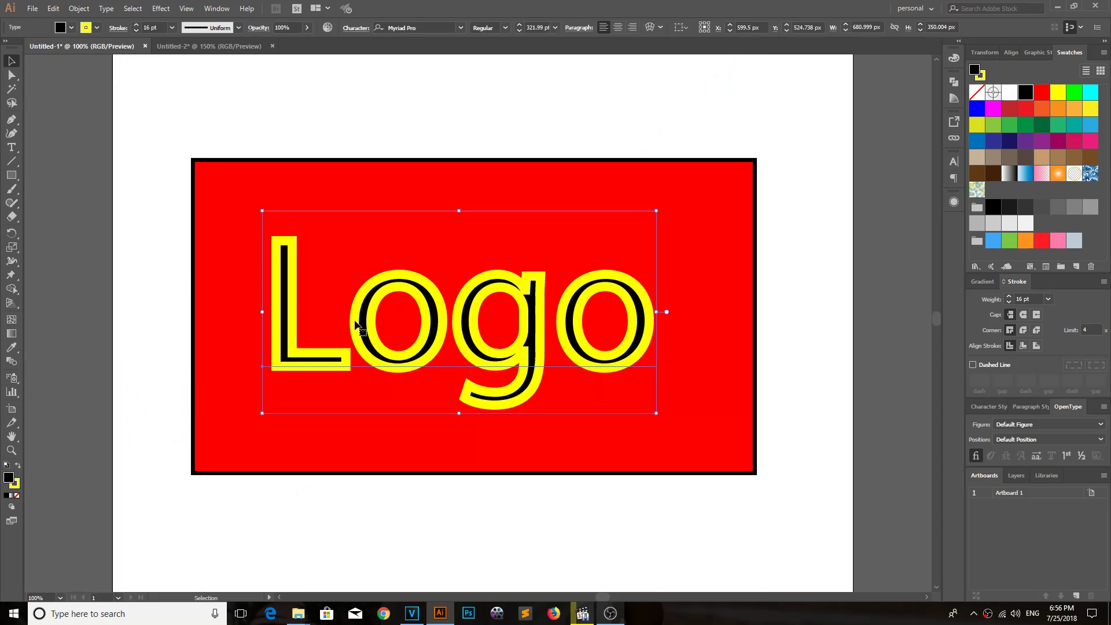
left_click(172, 28)
left_click(96, 29)
left_click(8, 49)
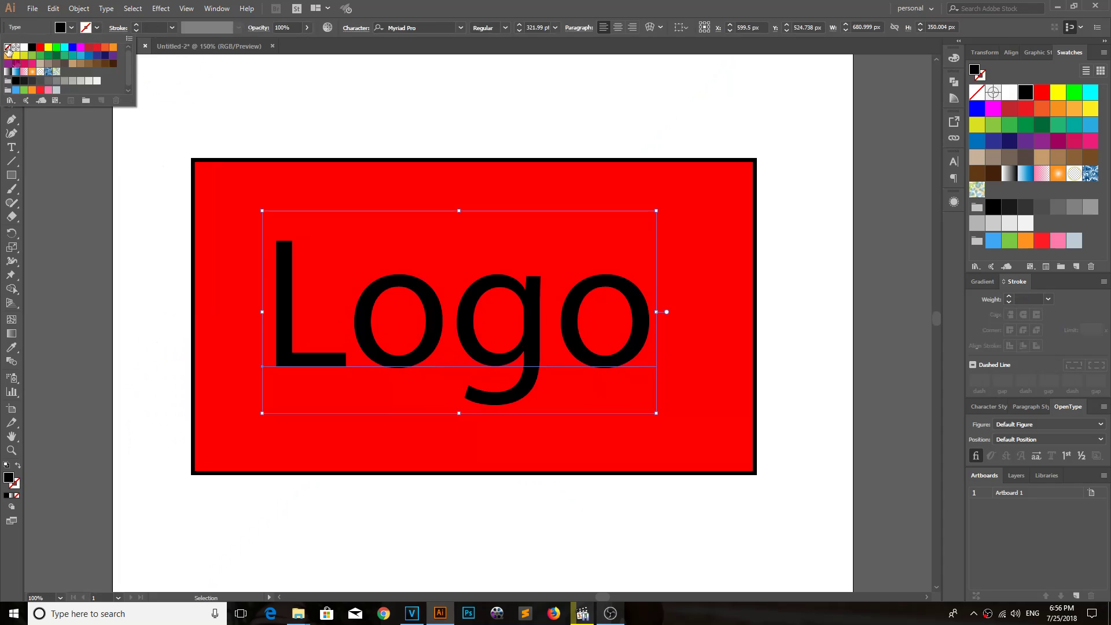
left_click(782, 214)
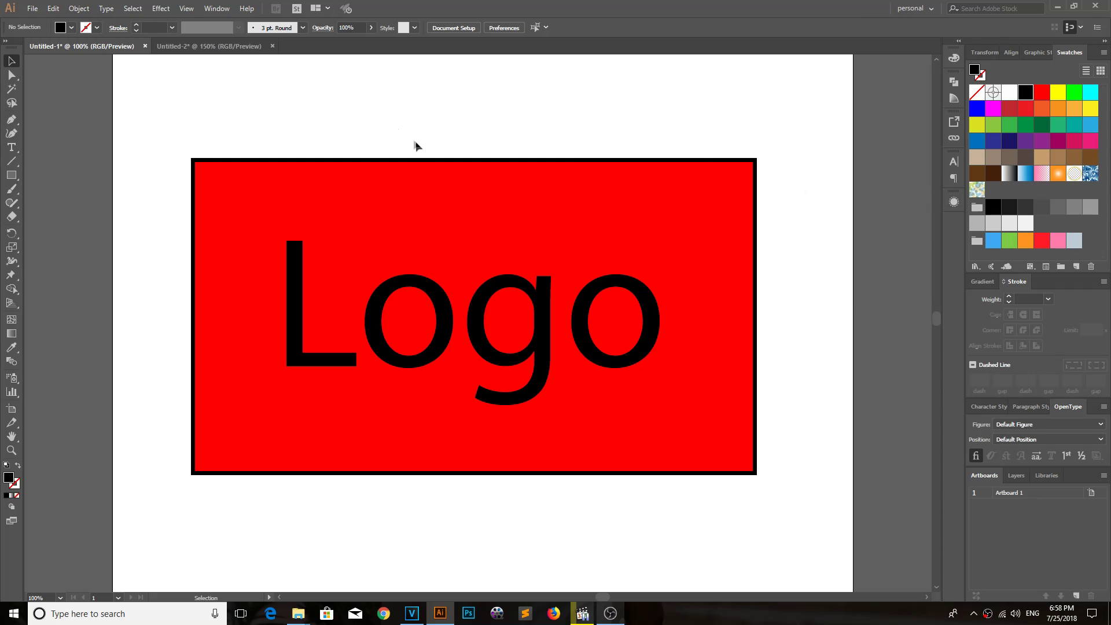
- Show the Appearance panel, move the Logo text slightly up, and add a new fill
left_click(217, 9)
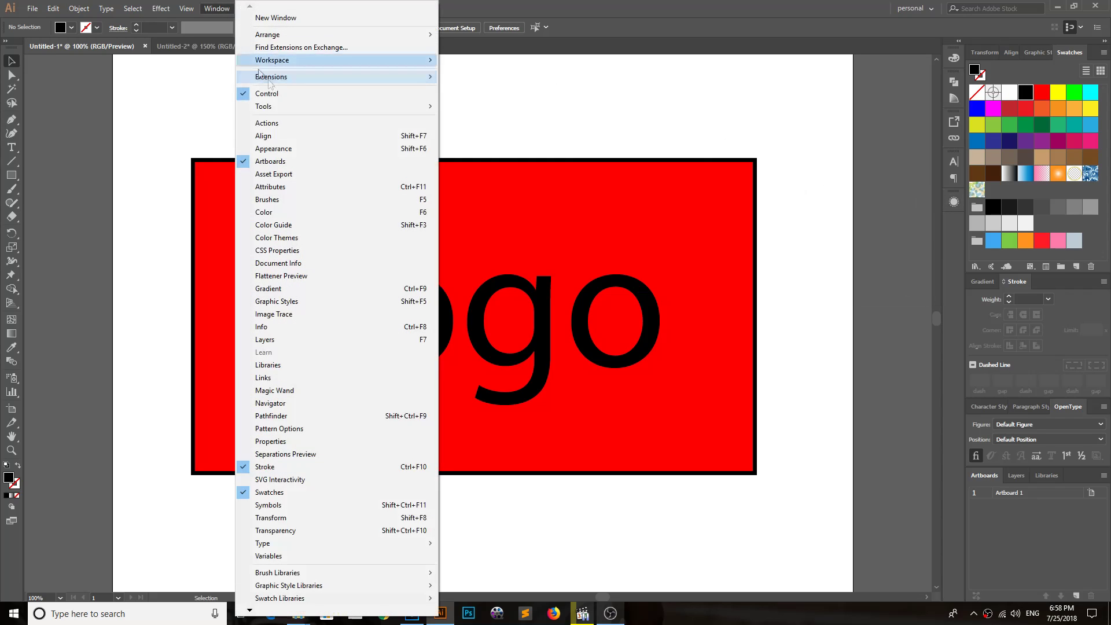
left_click(282, 151)
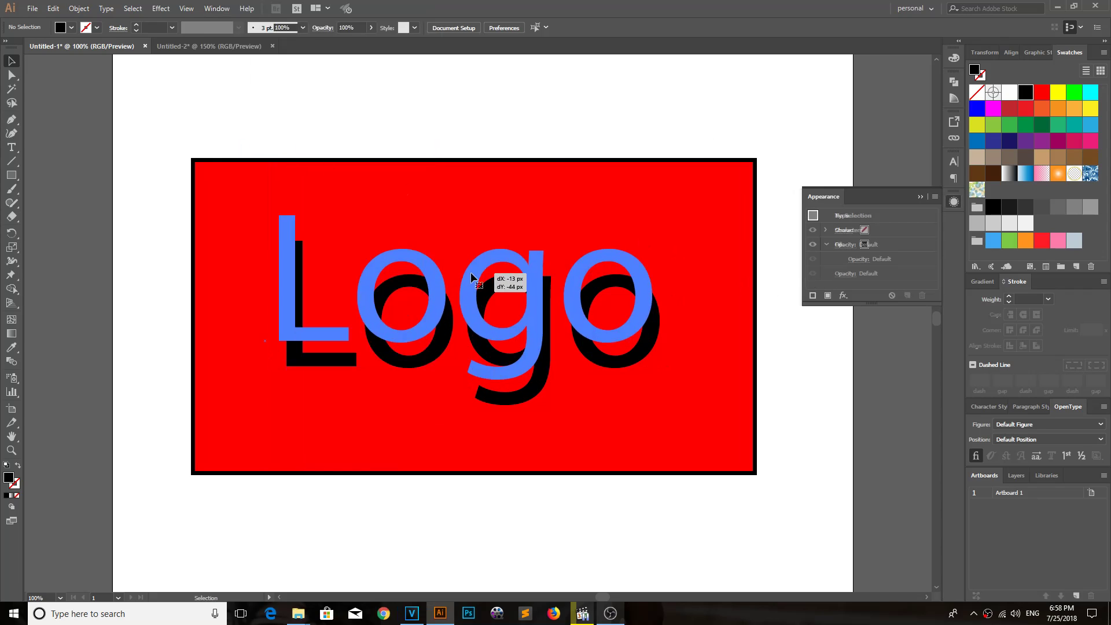
left_click_drag(479, 302, 471, 276)
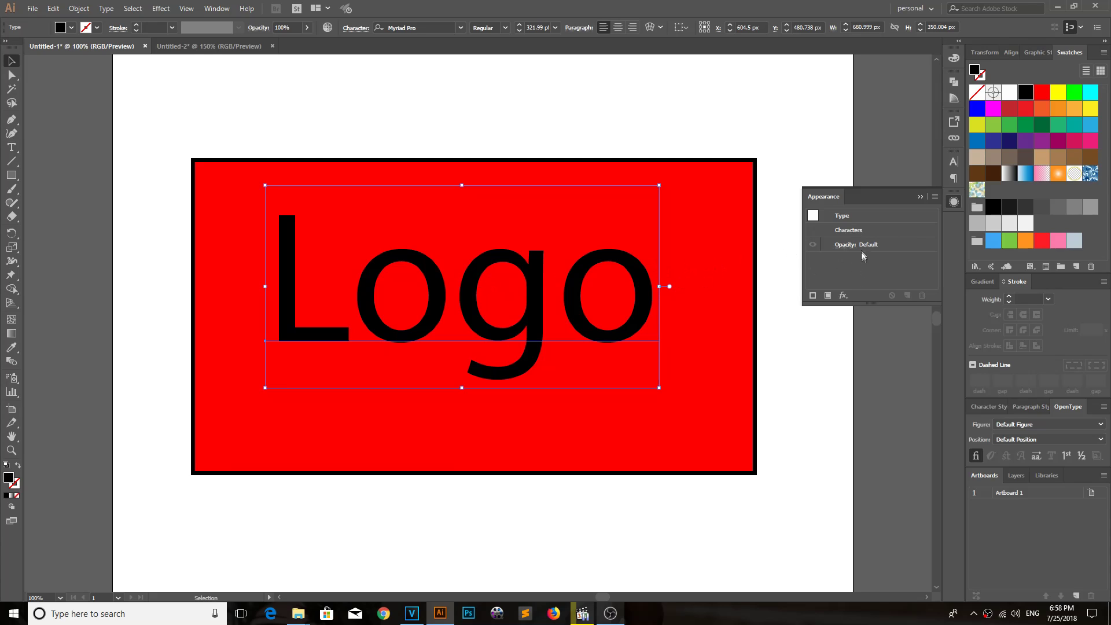
left_click(828, 295)
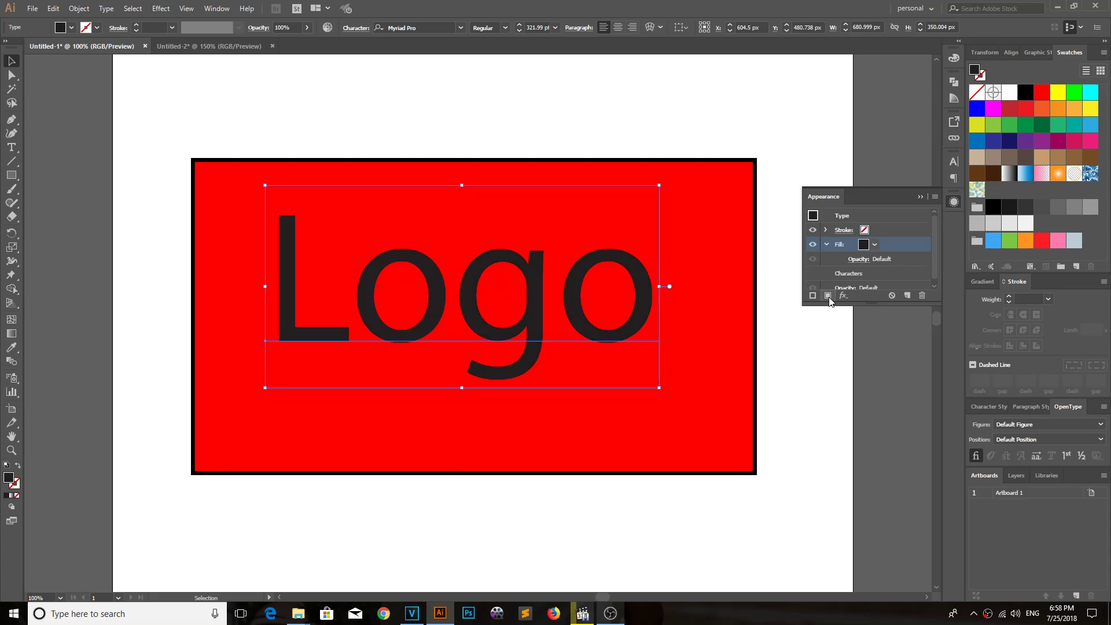
- Set the Logo text's fill to White and add a new 1 pt stroke
left_click(875, 246)
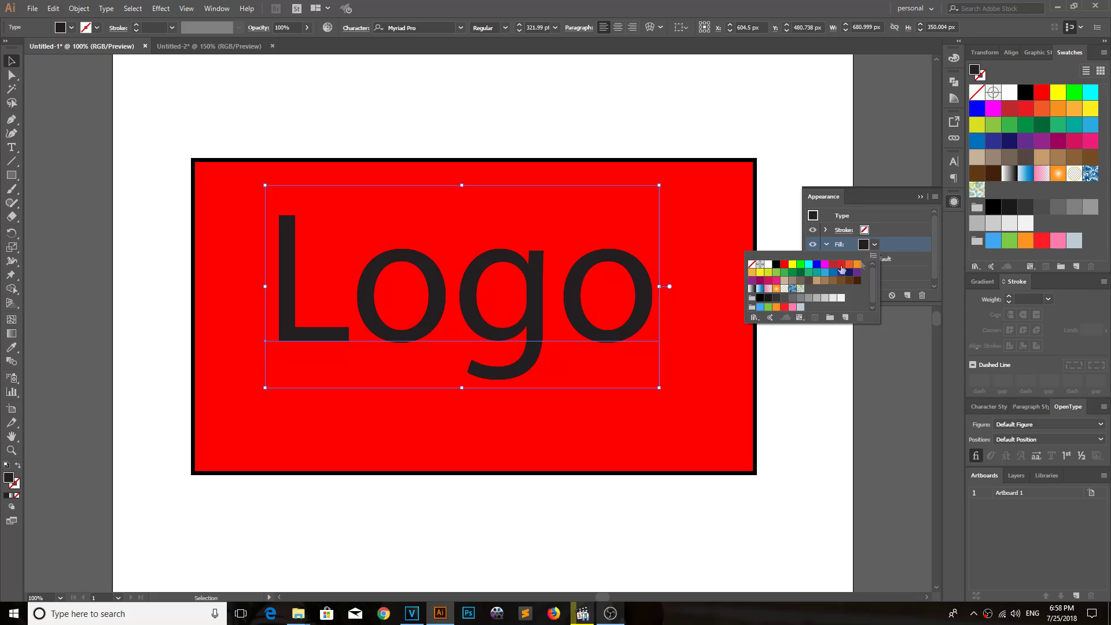
left_click(768, 265)
left_click(865, 201)
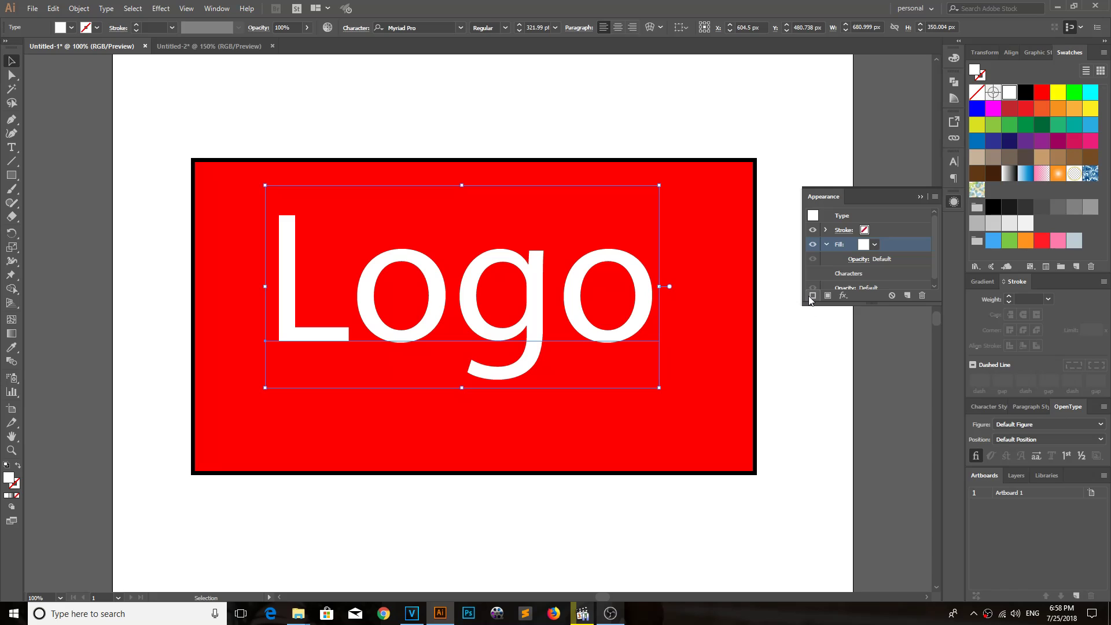
left_click(812, 297)
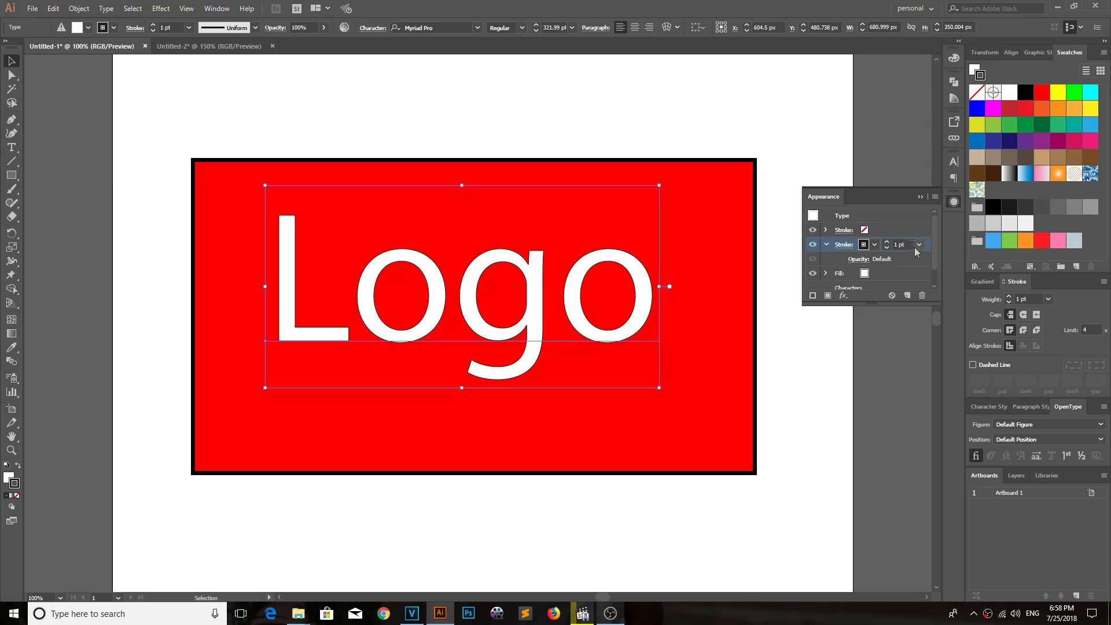
- Adjust the Logo stroke weight and move the Stroke row beneath the white Fill
scroll(912, 244, "up", 3)
scroll(912, 244, "up", 5)
scroll(912, 244, "up", 6)
scroll(913, 244, "up", 8)
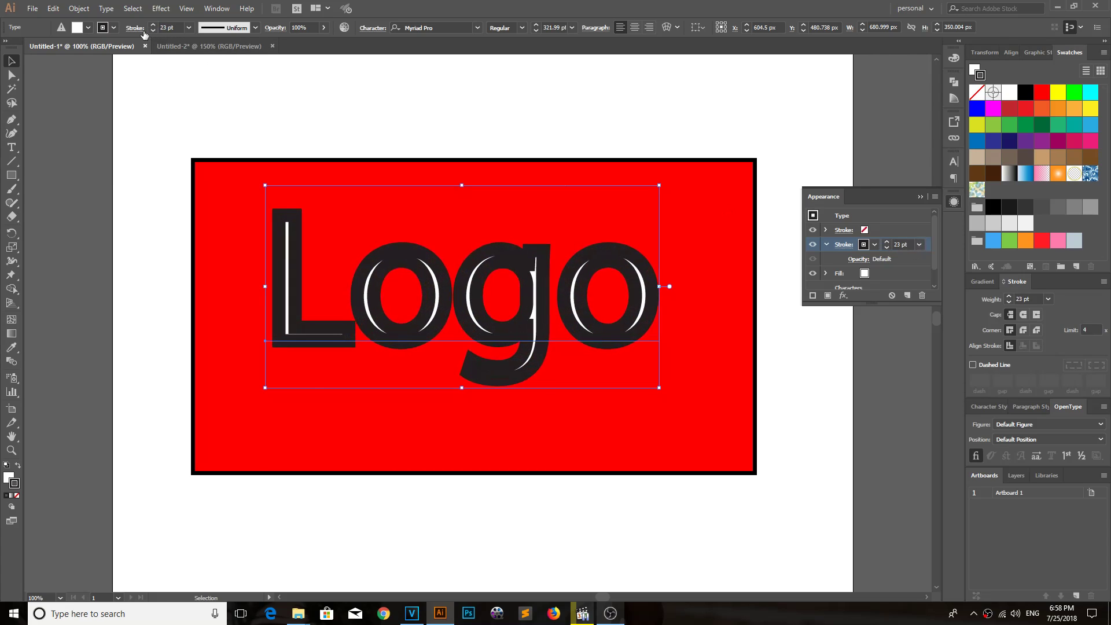
scroll(910, 244, "down", 6)
scroll(910, 244, "down", 5)
scroll(910, 244, "down", 2)
scroll(910, 244, "down", 1)
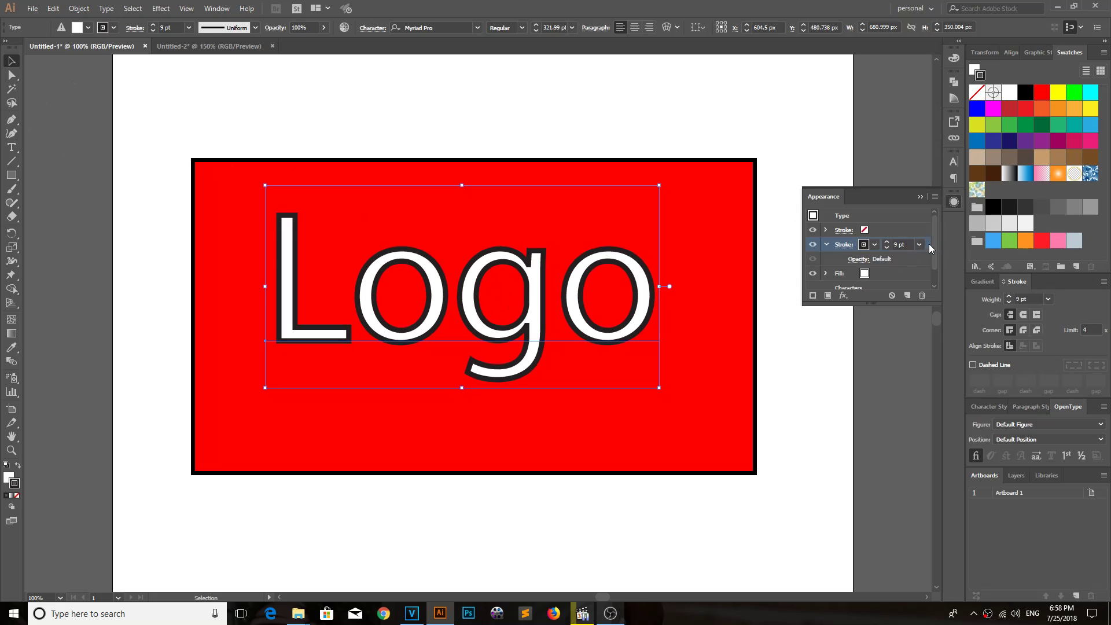
left_click_drag(929, 245, 923, 280)
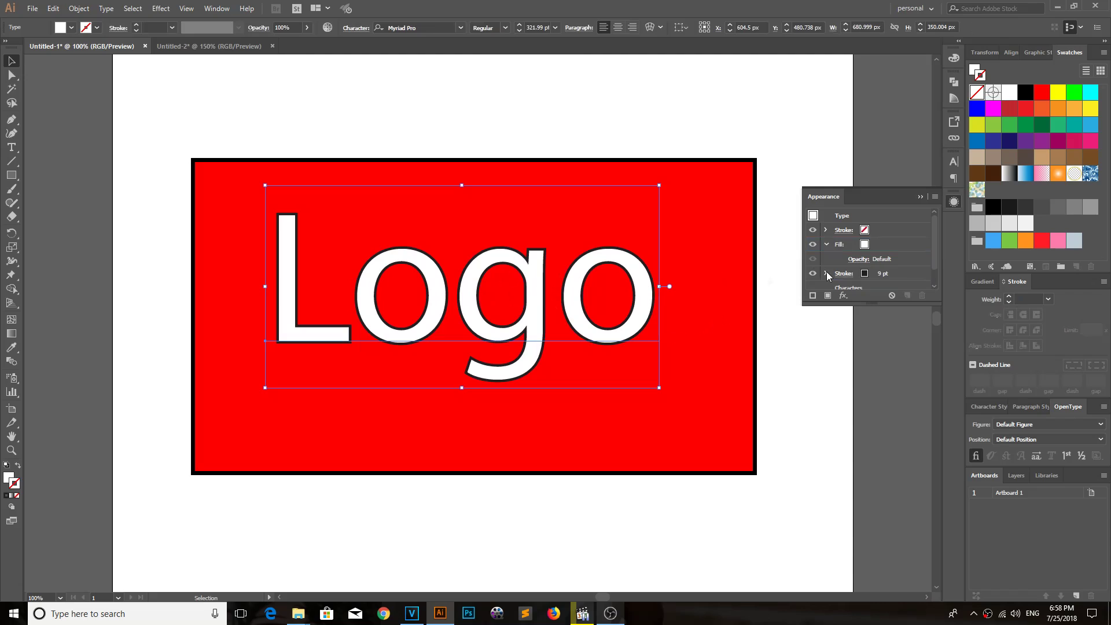
- Set the black stroke to 12 pt and duplicate it
left_click(886, 273)
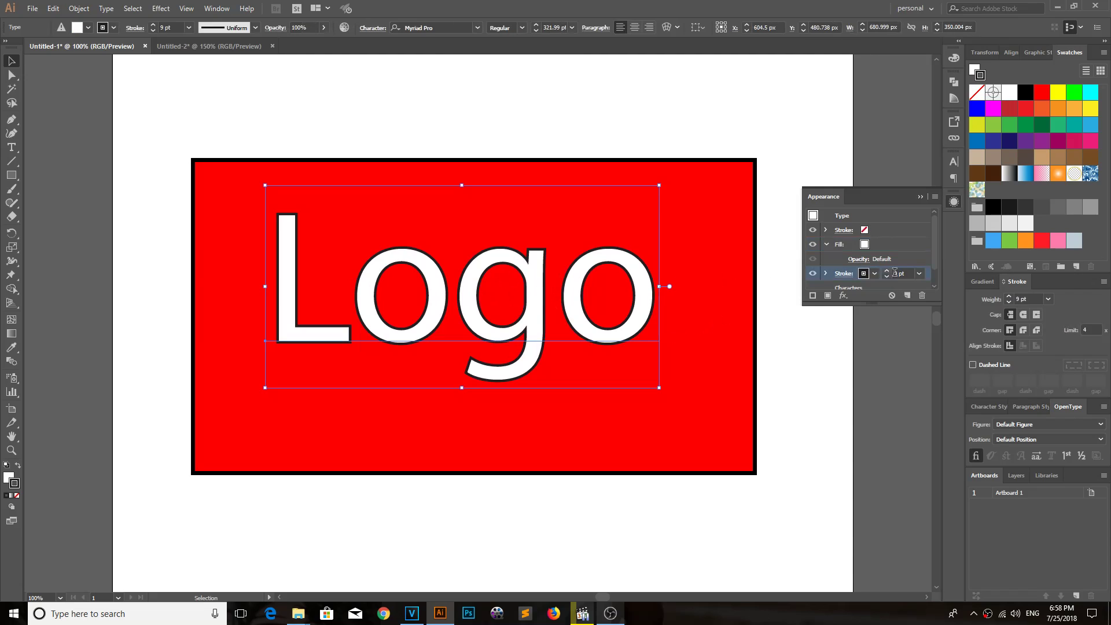
scroll(901, 274, "up", 5)
scroll(901, 273, "up", 6)
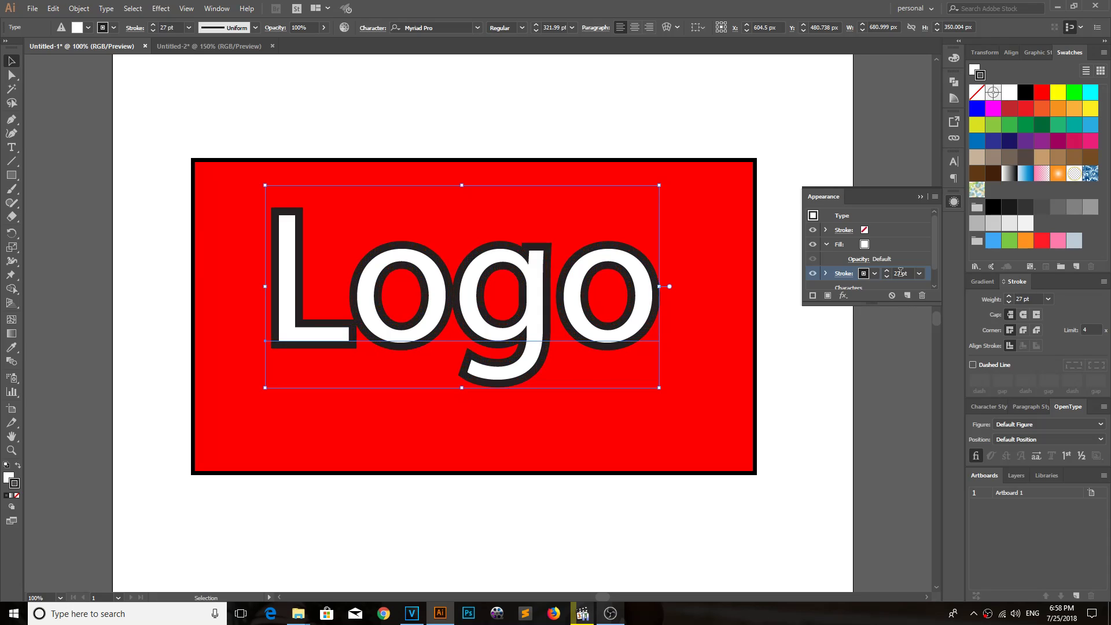
scroll(902, 274, "down", 4)
scroll(902, 274, "down", 3)
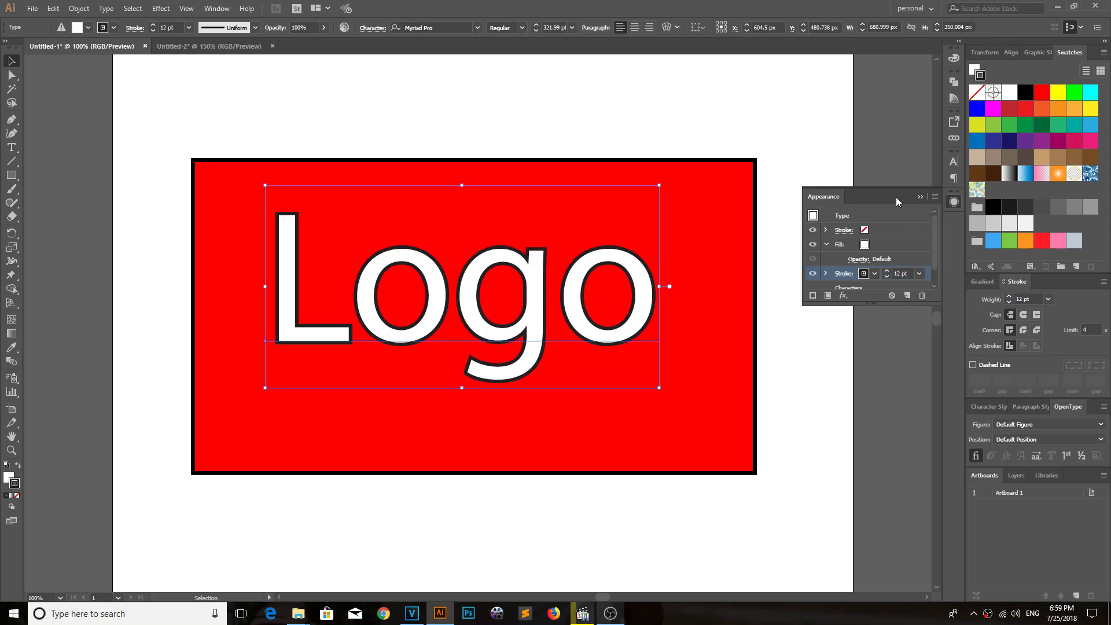
left_click(814, 296)
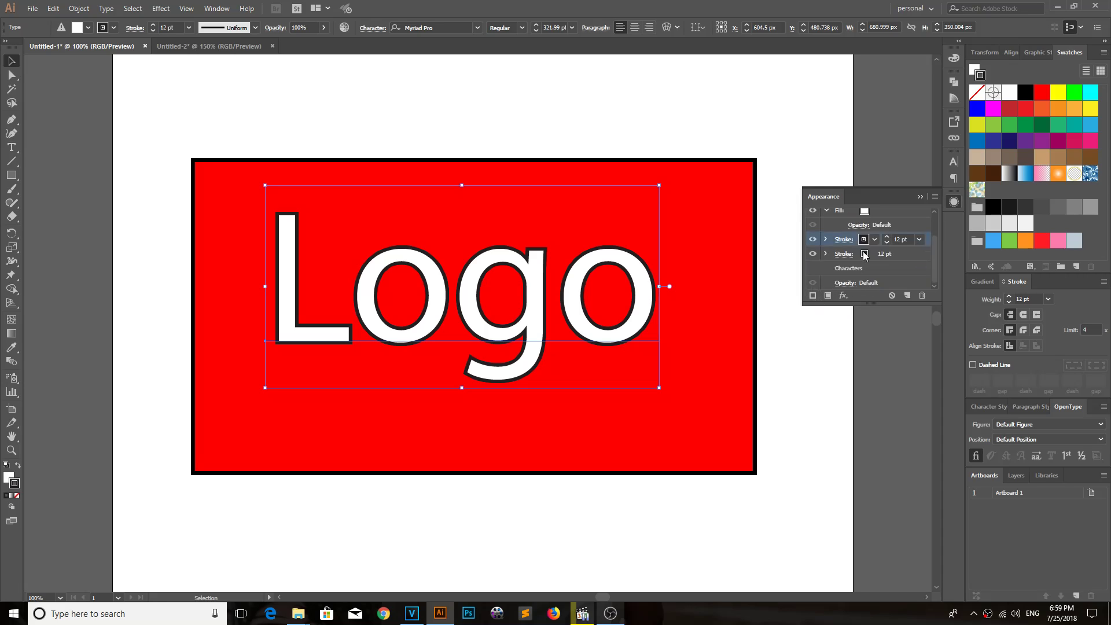
- Make the duplicated stroke yellow, briefly hiding the black stroke to check it
left_click(864, 256)
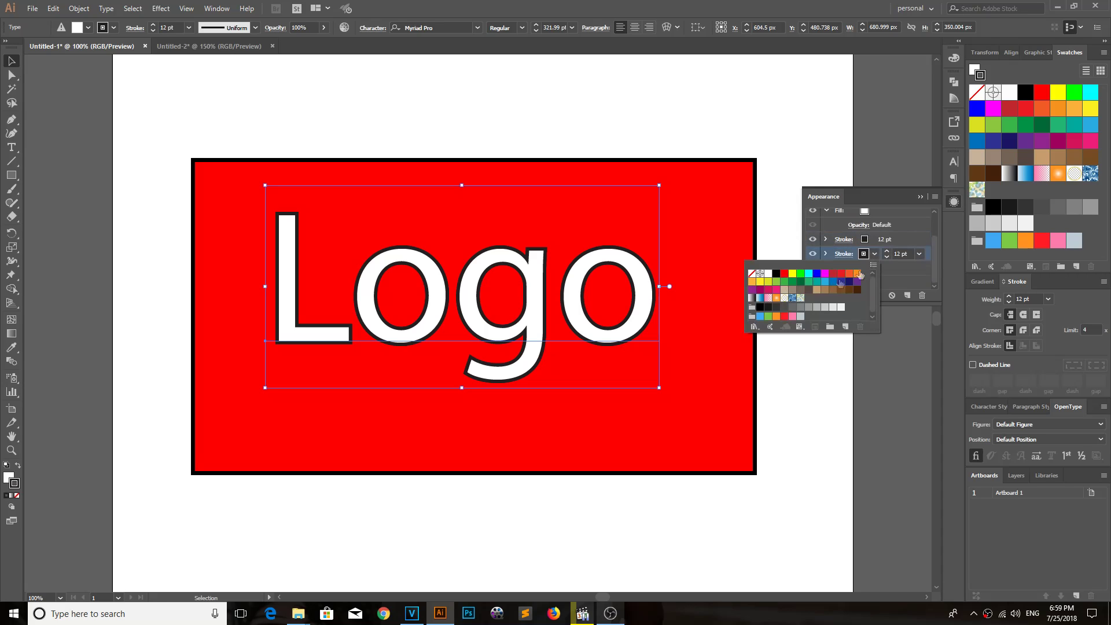
left_click(793, 274)
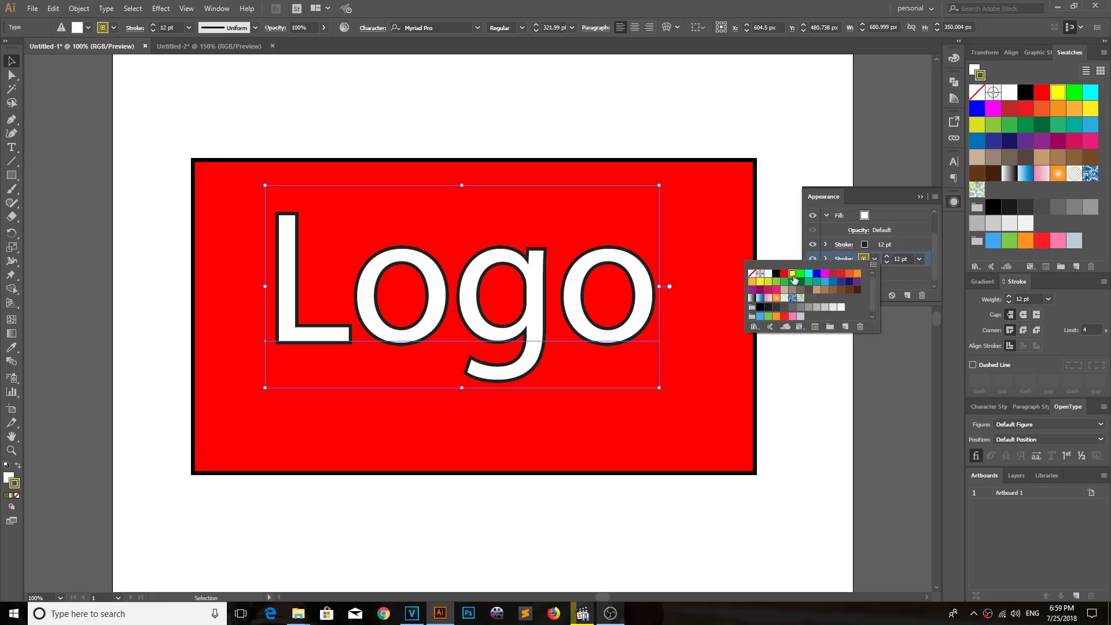
left_click(907, 261)
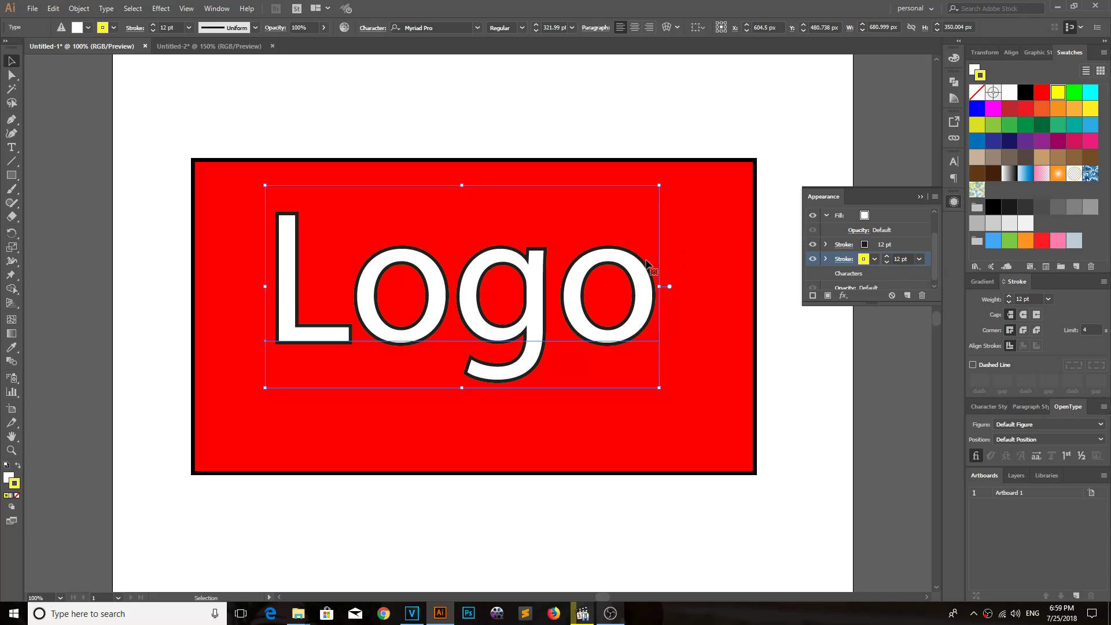
left_click(812, 245)
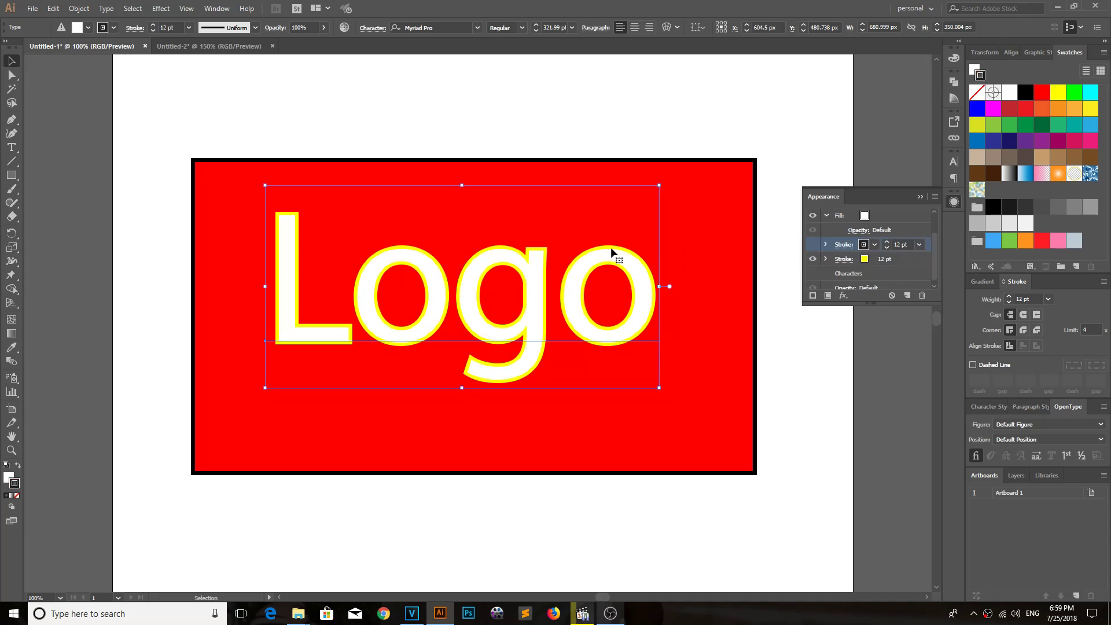
left_click(814, 246)
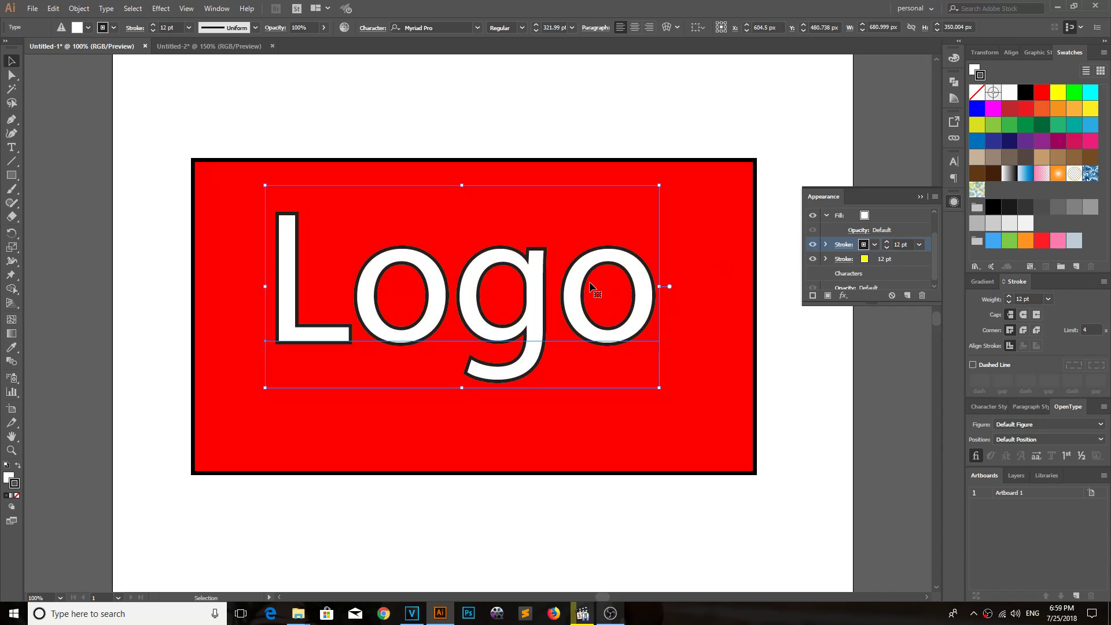
left_click(887, 263)
- Raise the yellow stroke to 26 pt and deselect to preview the finished logo
key("Up")
key("Up")
key("Up")
key("Up")
key("Up")
key("Up")
key("Up")
key("Up")
key("Up")
key("Up")
key("Up")
key("Up")
key("Up")
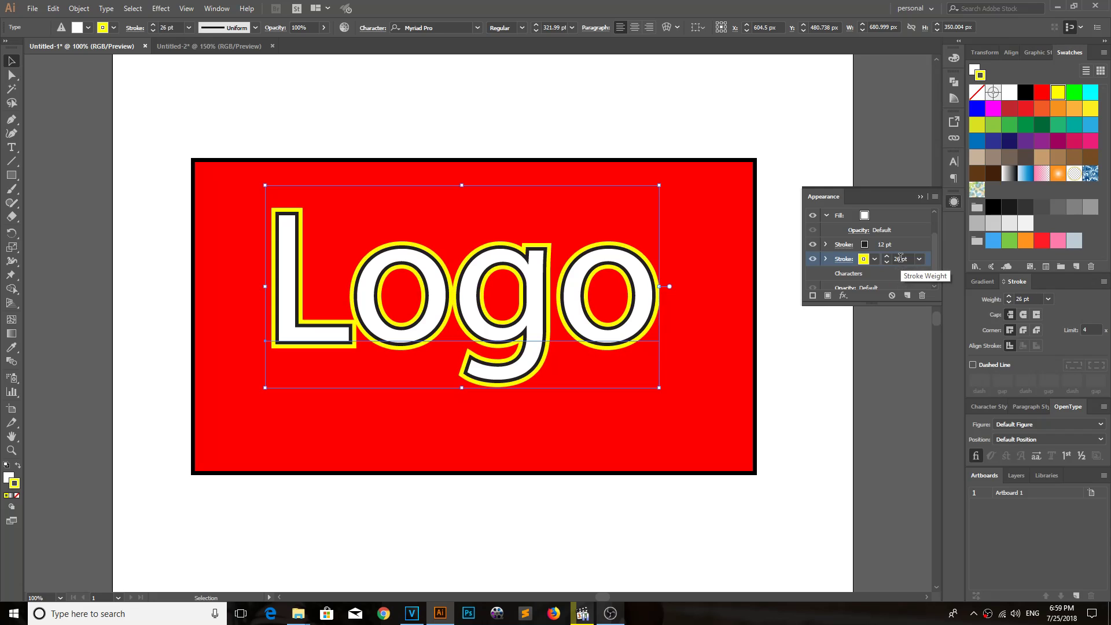
left_click(767, 337)
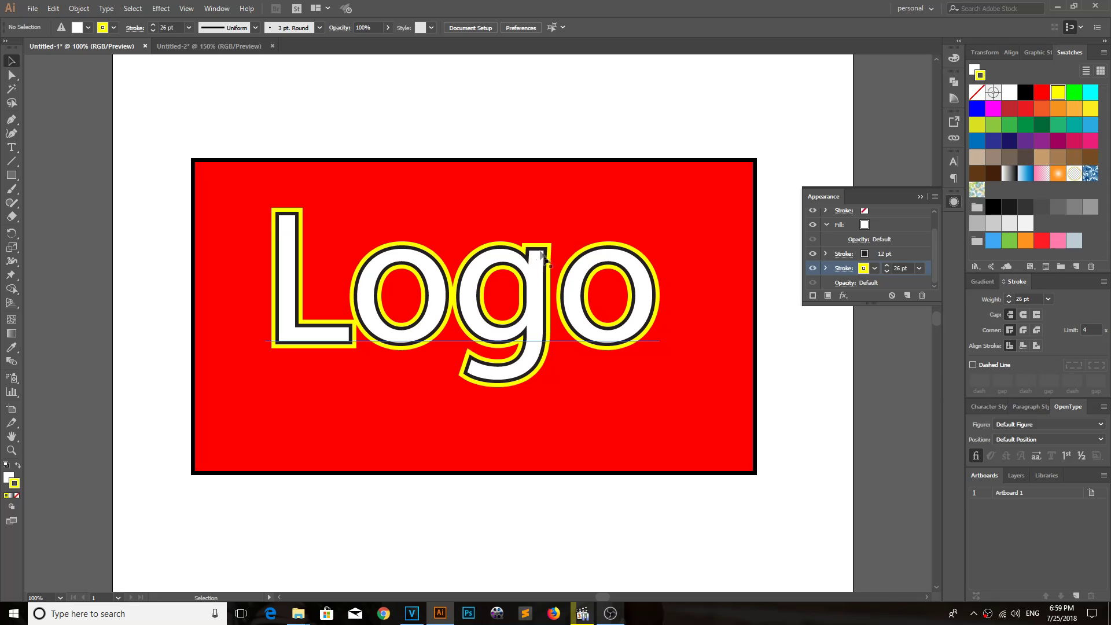
- Reselect the Logo text, collapse the Appearance panel, and return to the Selection tool
left_click(12, 75)
left_click(536, 255)
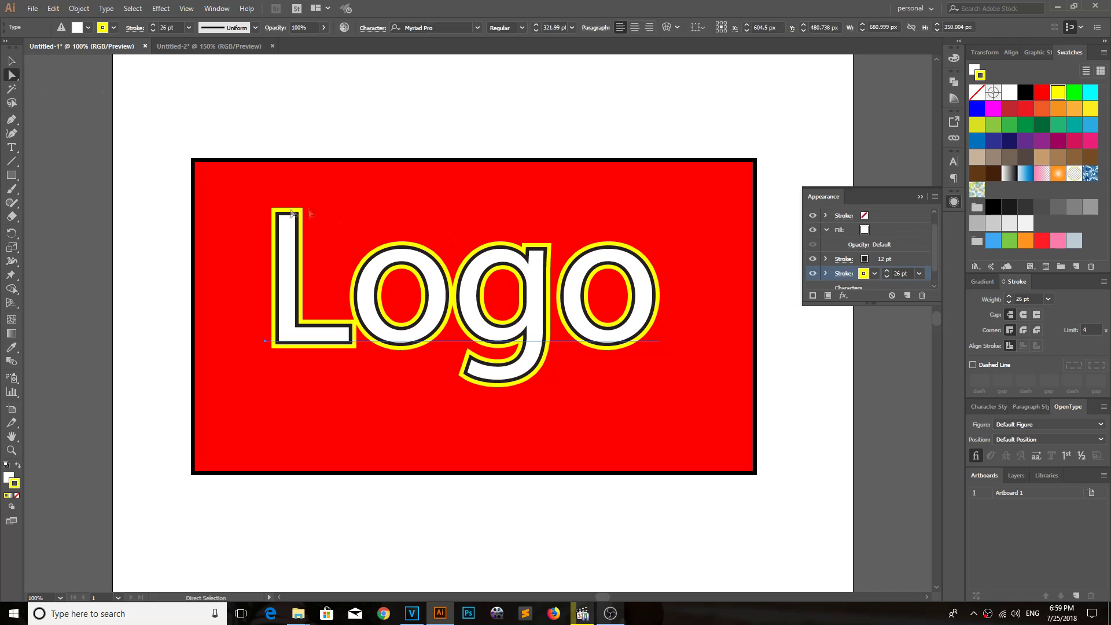
left_click(920, 197)
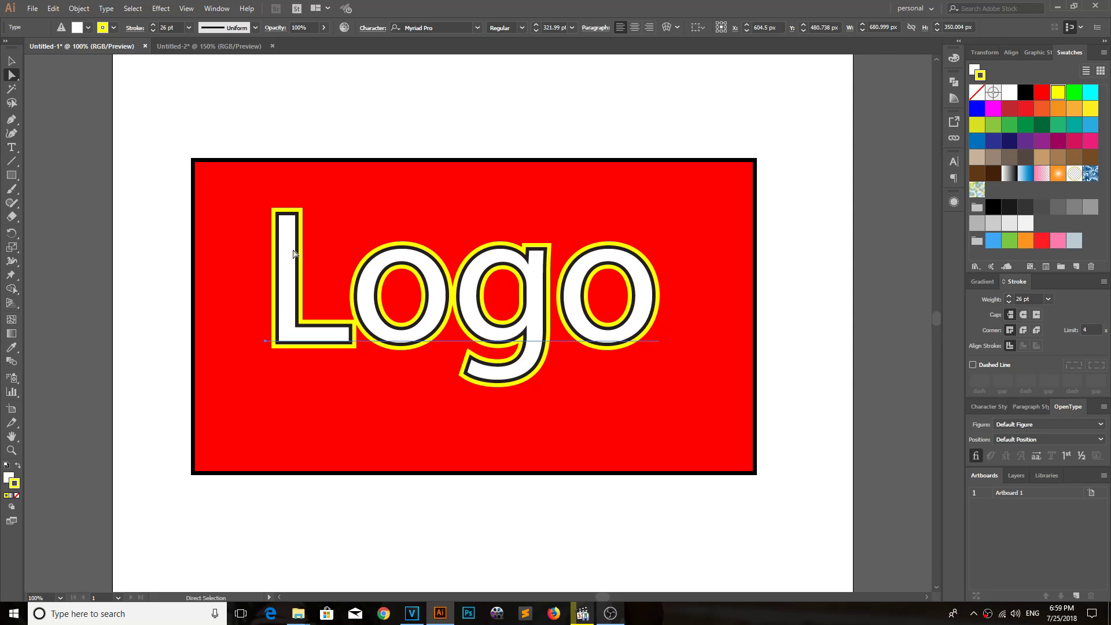
key("v")
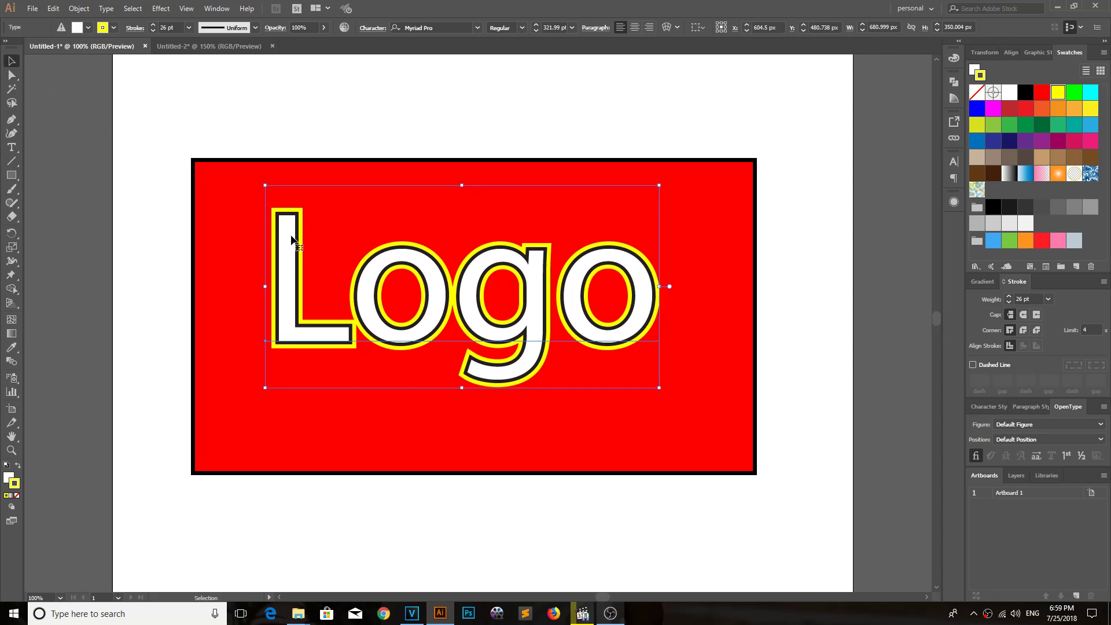